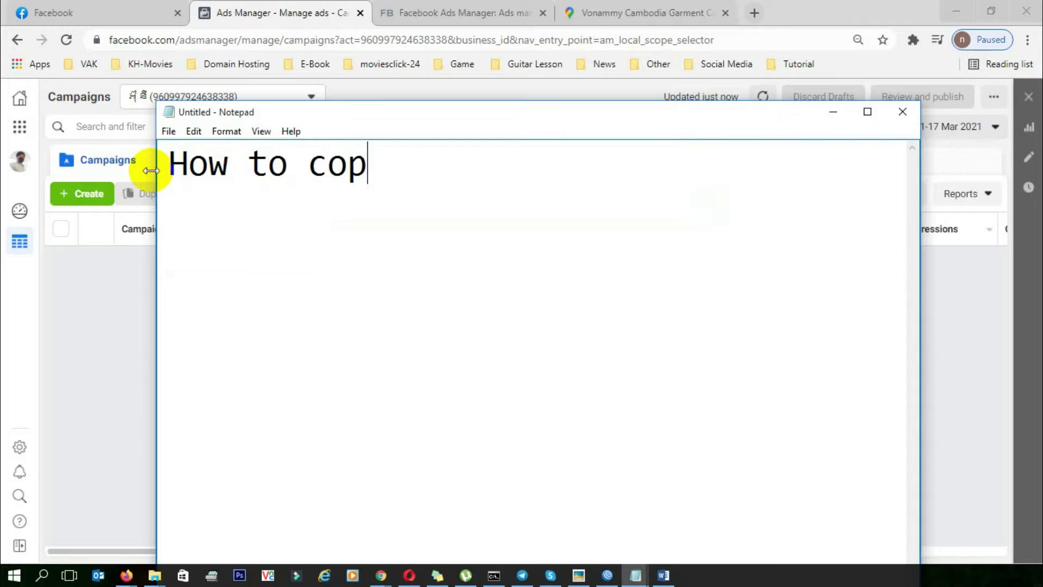
Step: Complete the note's first line to read "How to copy or transfer Facebook ads"
{"action": "type", "text": "or m"}
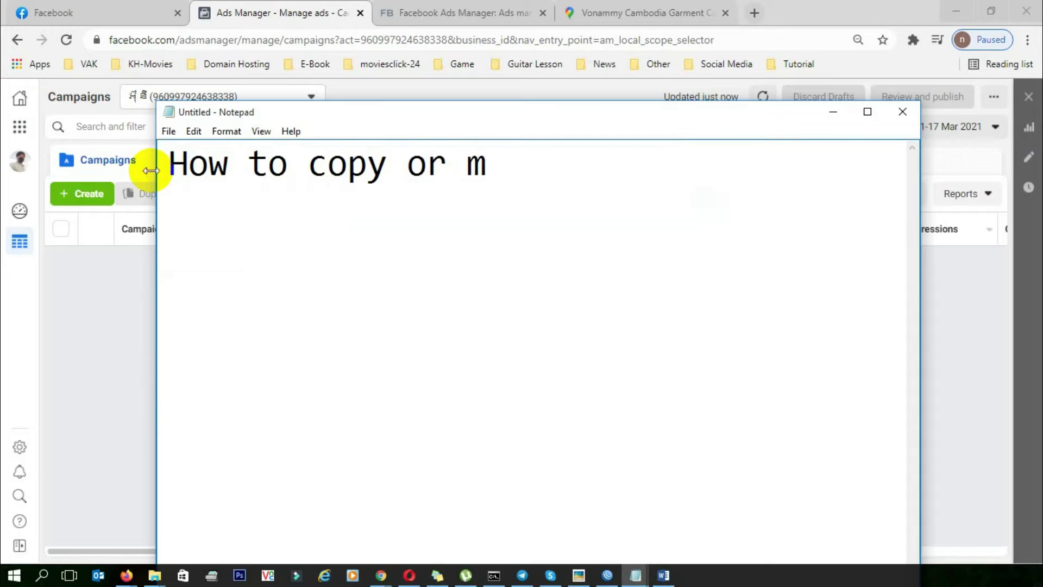
{"action": "key", "text": "BackSpace"}
{"action": "type", "text": "tran"}
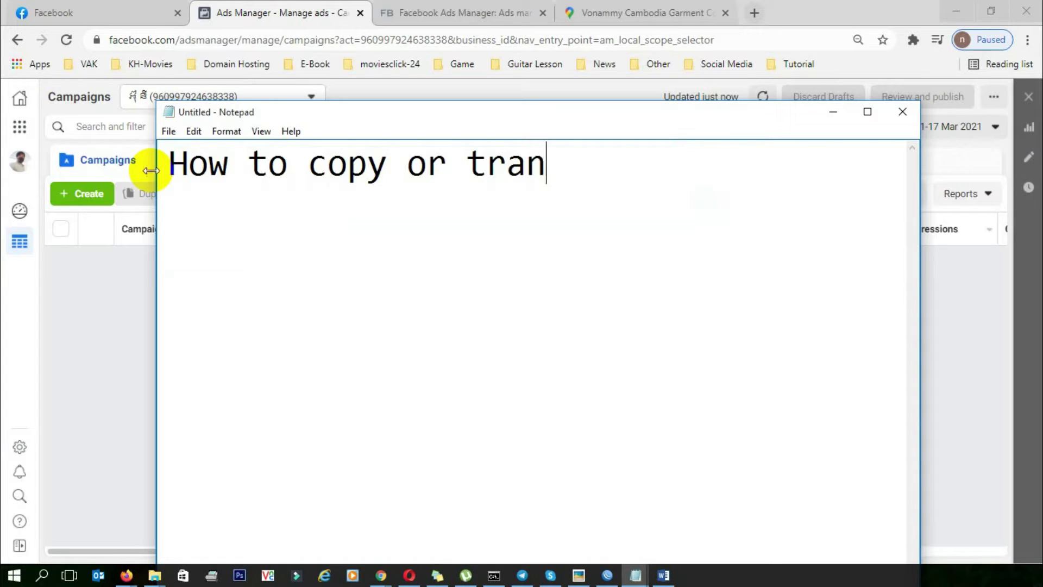
{"action": "type", "text": "sg"}
{"action": "key", "text": "BackSpace"}
{"action": "type", "text": "fer"}
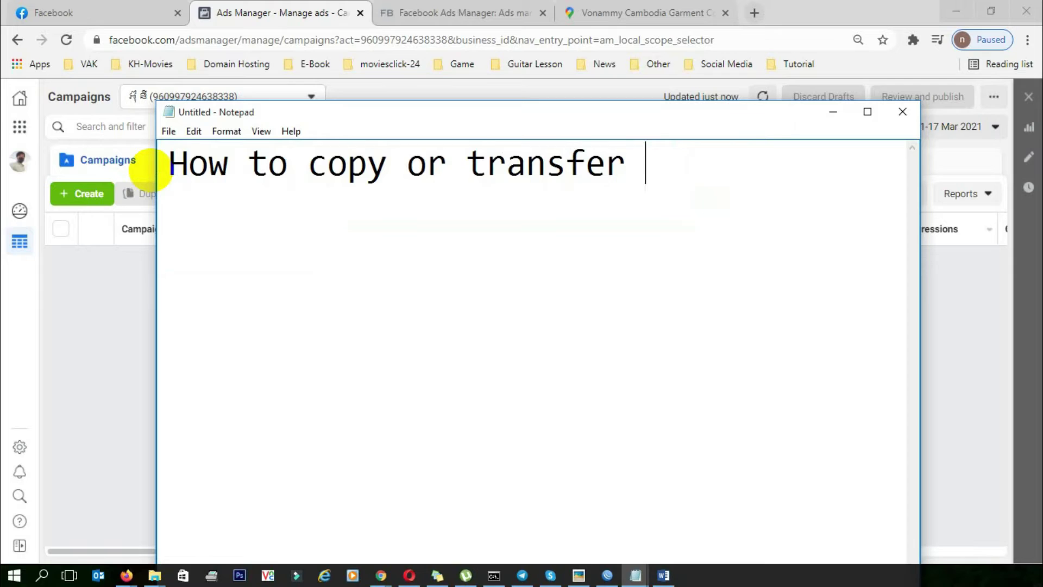
{"action": "type", "text": " Faceboo"}
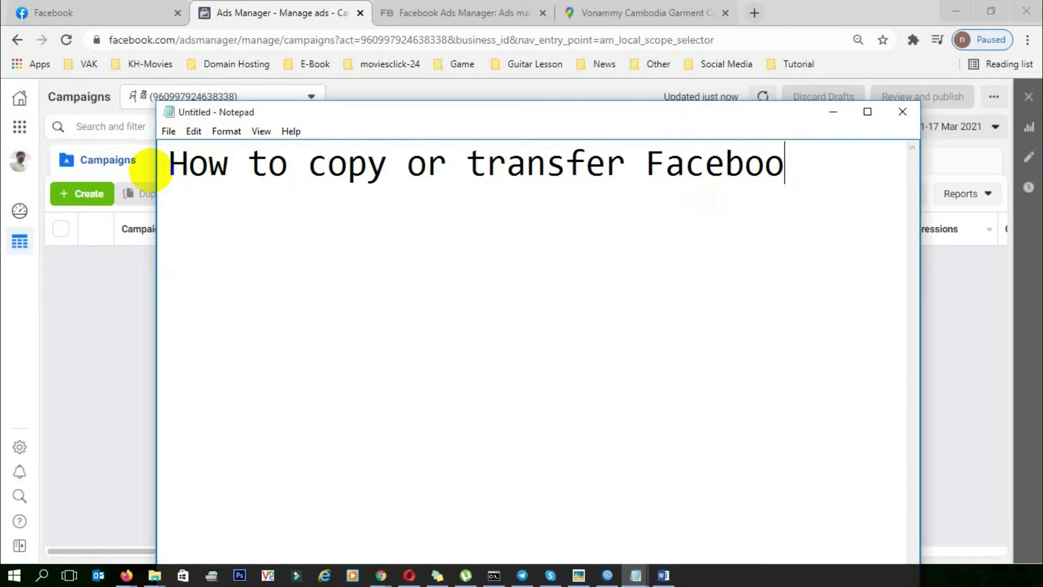
{"action": "type", "text": "k ads"}
{"action": "key", "text": "Return"}
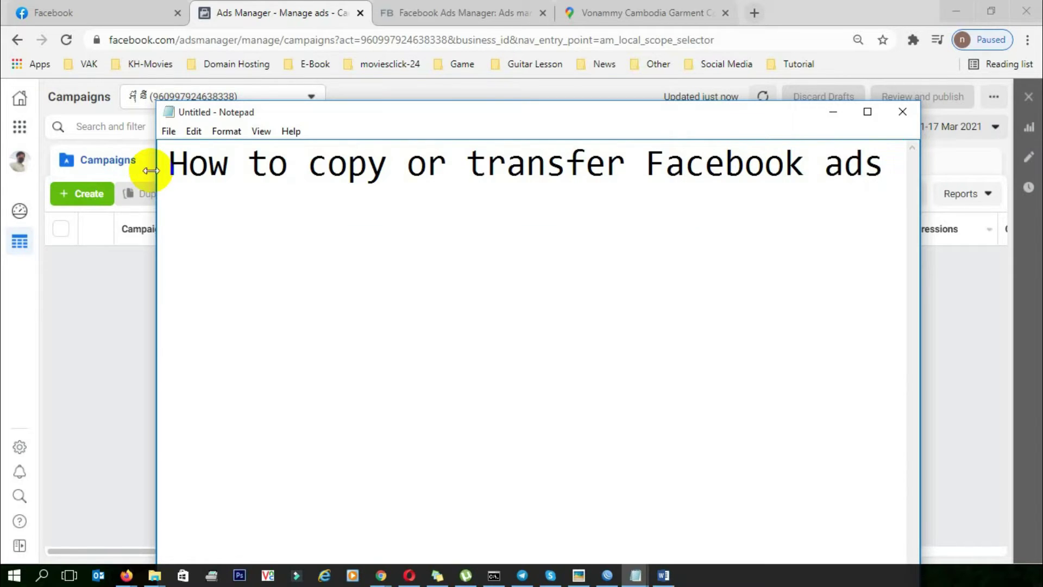
Step: Add the lines "from one account to another account" and "let start" to the note
{"action": "type", "text": "from one"}
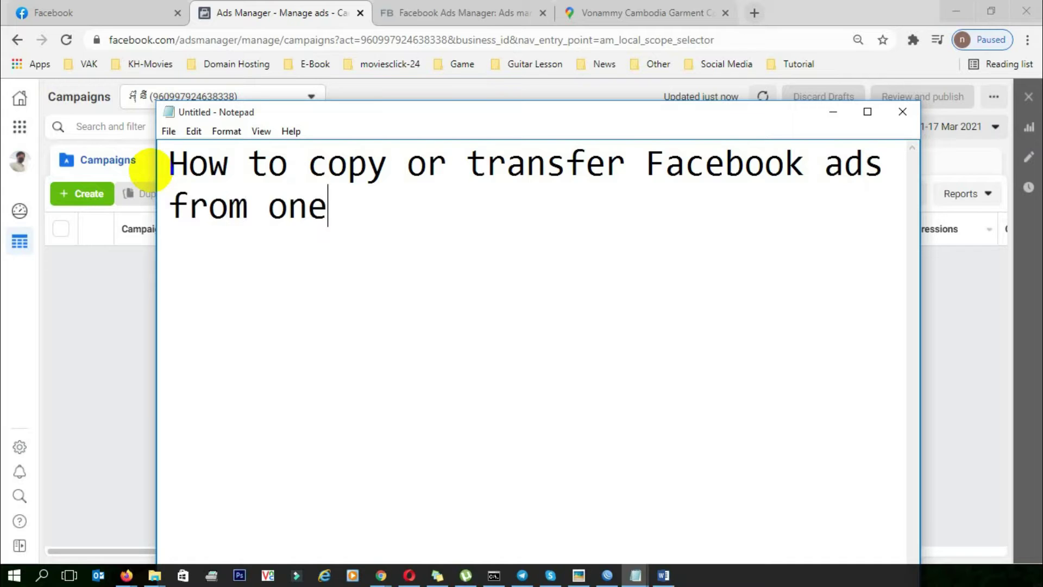
{"action": "type", "text": " account"}
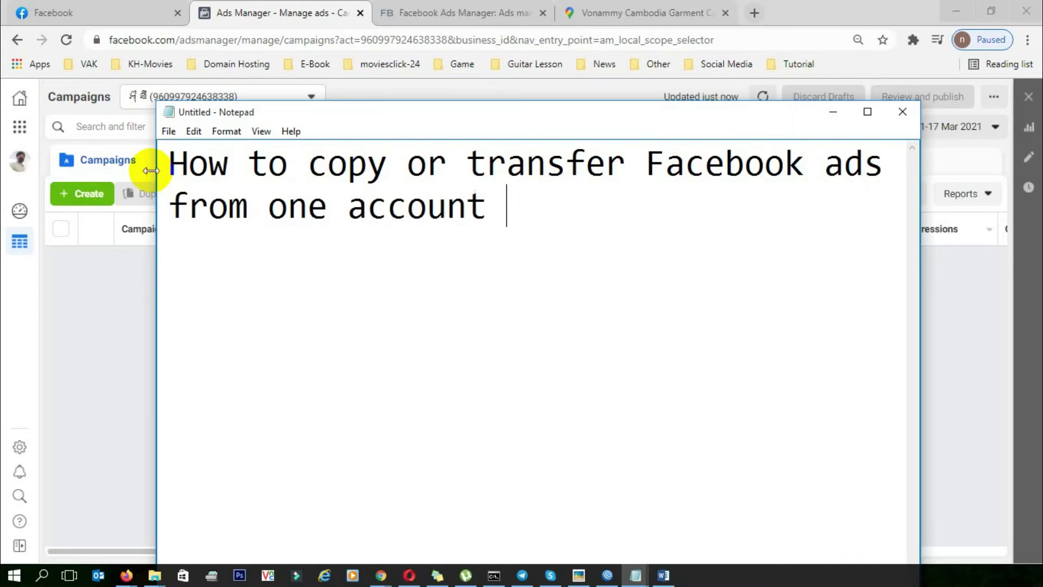
{"action": "type", "text": " to anot"}
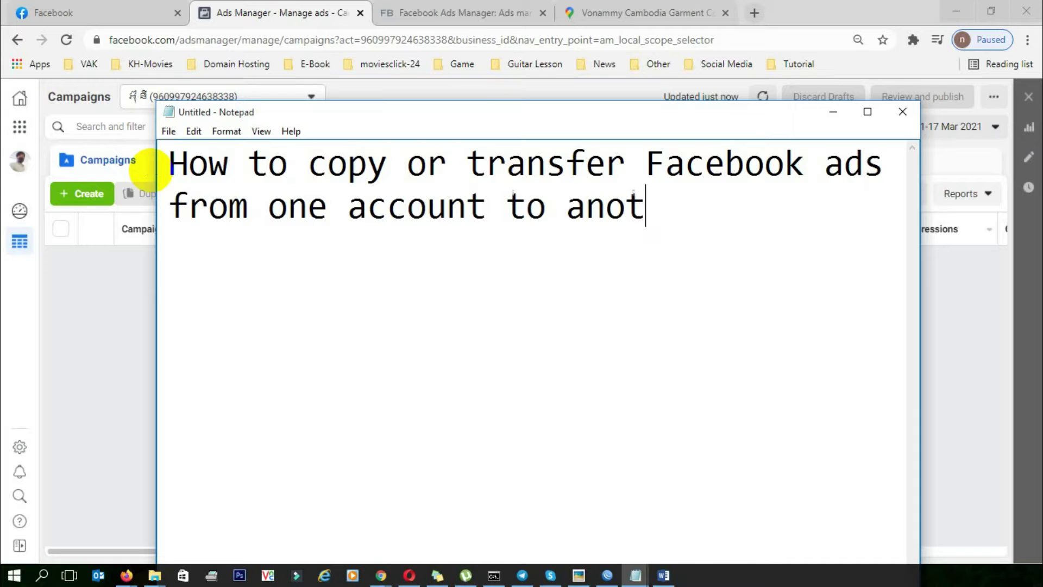
{"action": "type", "text": "her account"}
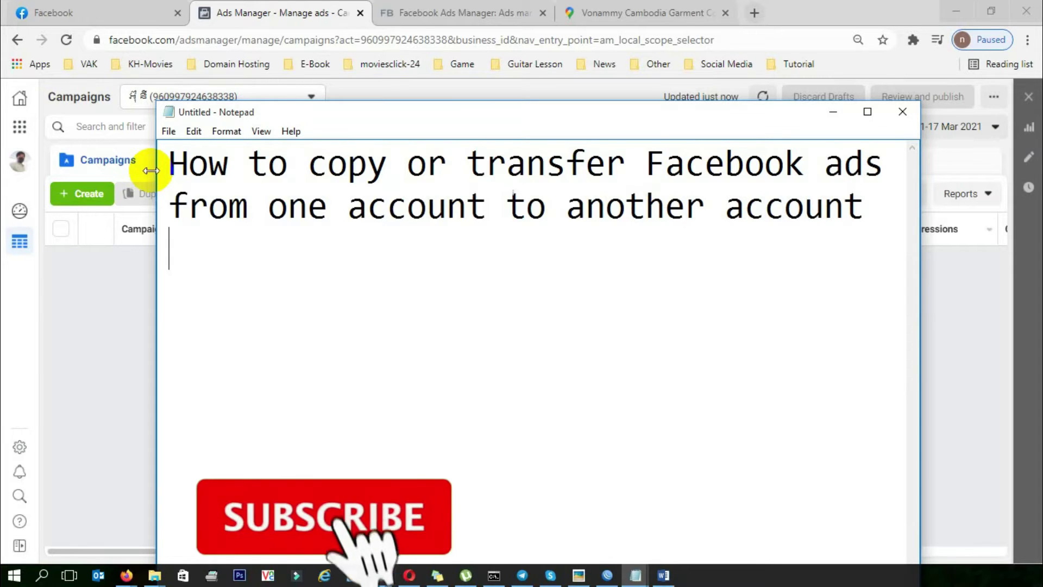
{"action": "type", "text": "le"}
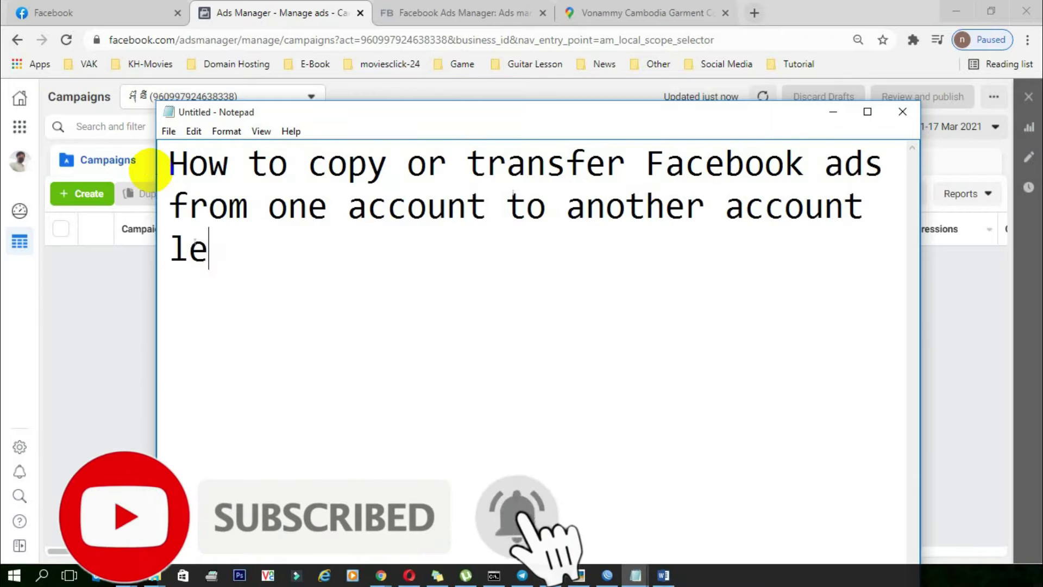
{"action": "type", "text": "t start"}
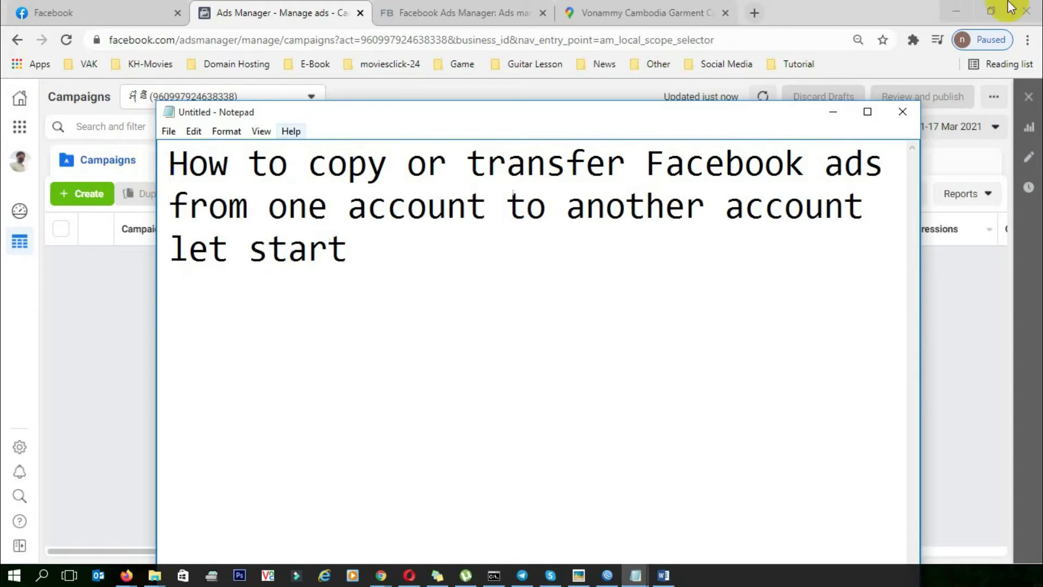
Step: Return to Ads Manager and switch to the ad account that contains the ChomeChoa2 campaign
{"action": "left_click", "coordinate": [831, 112]}
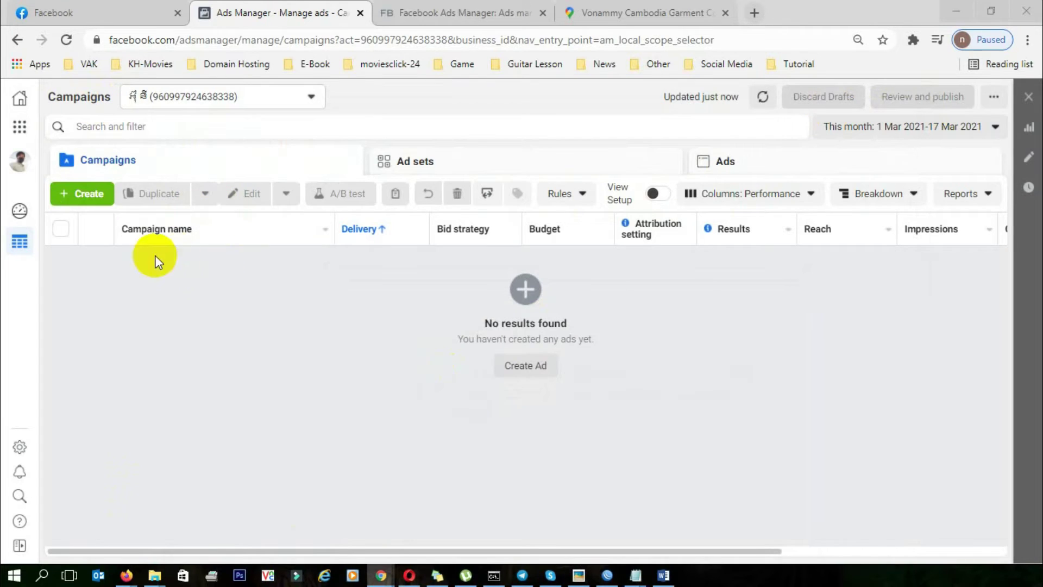
{"action": "left_click", "coordinate": [309, 98]}
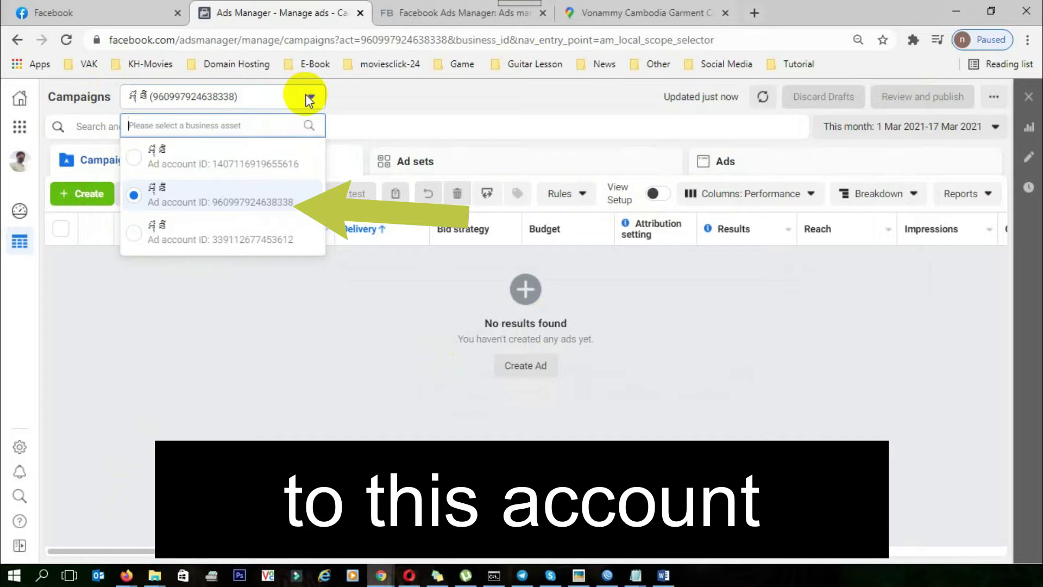
{"action": "left_click", "coordinate": [309, 100]}
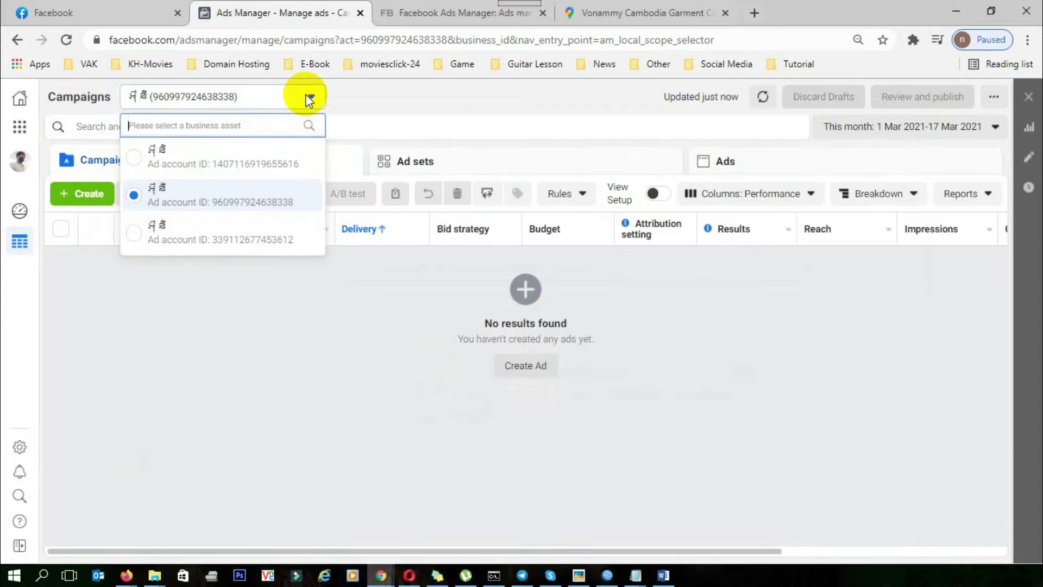
{"action": "left_click", "coordinate": [152, 163]}
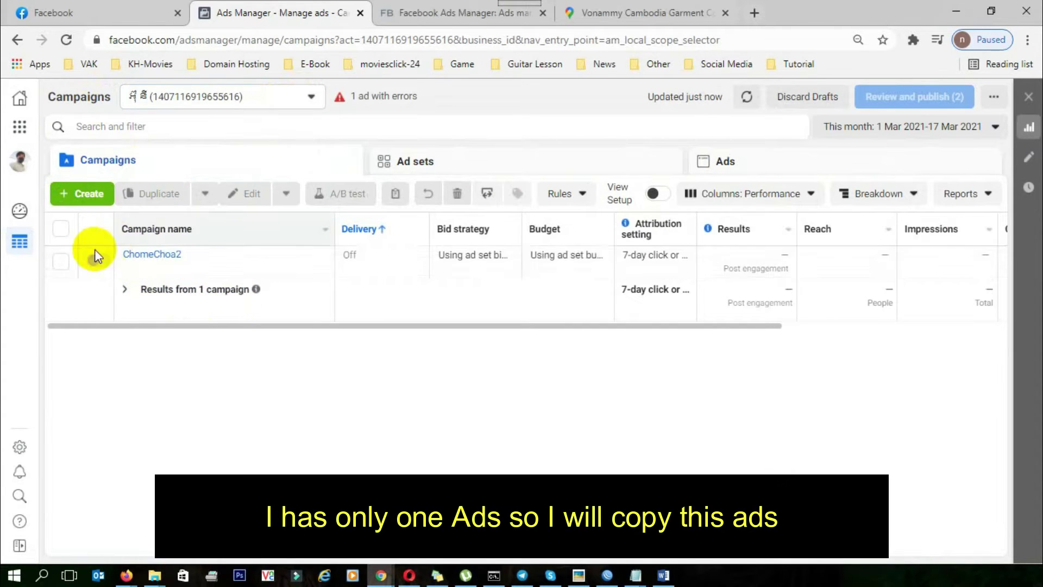
{"action": "left_click", "coordinate": [256, 98]}
{"action": "left_click", "coordinate": [187, 202]}
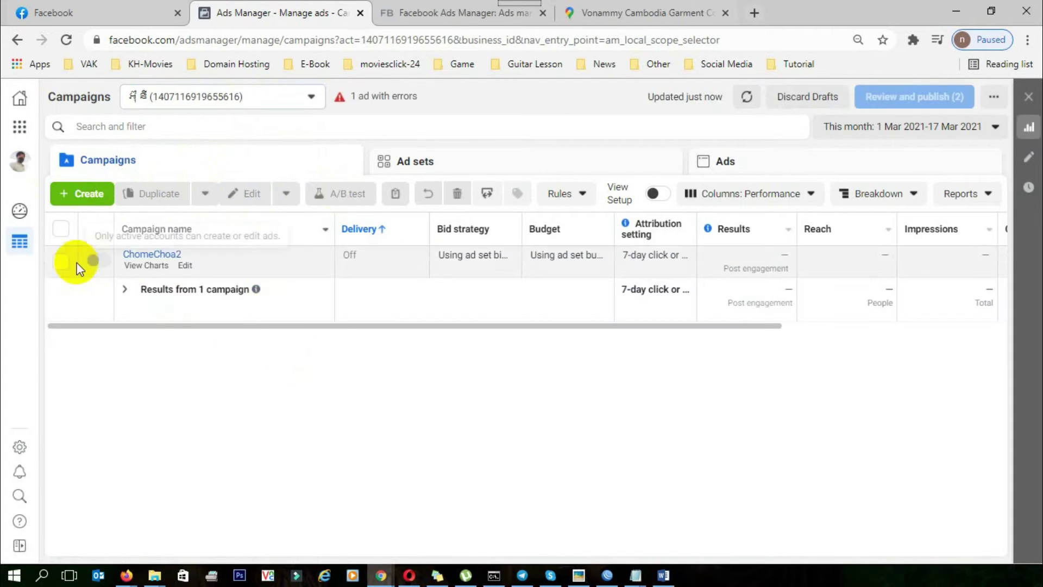
Step: Select the ChomeChoa2 campaign and export only the selected campaign as an .xlsx file
{"action": "left_click", "coordinate": [61, 263]}
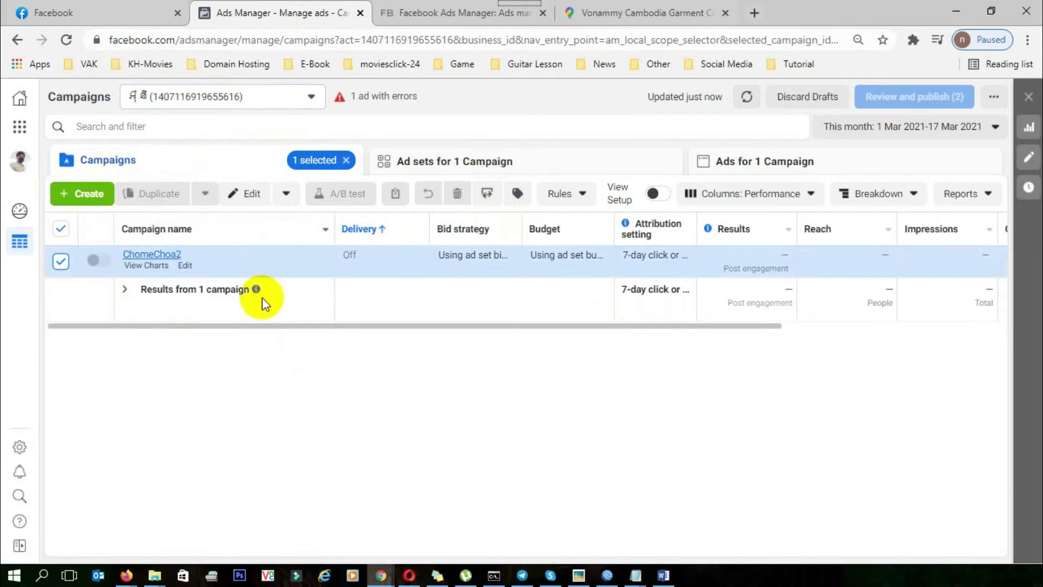
{"action": "left_click", "coordinate": [489, 196]}
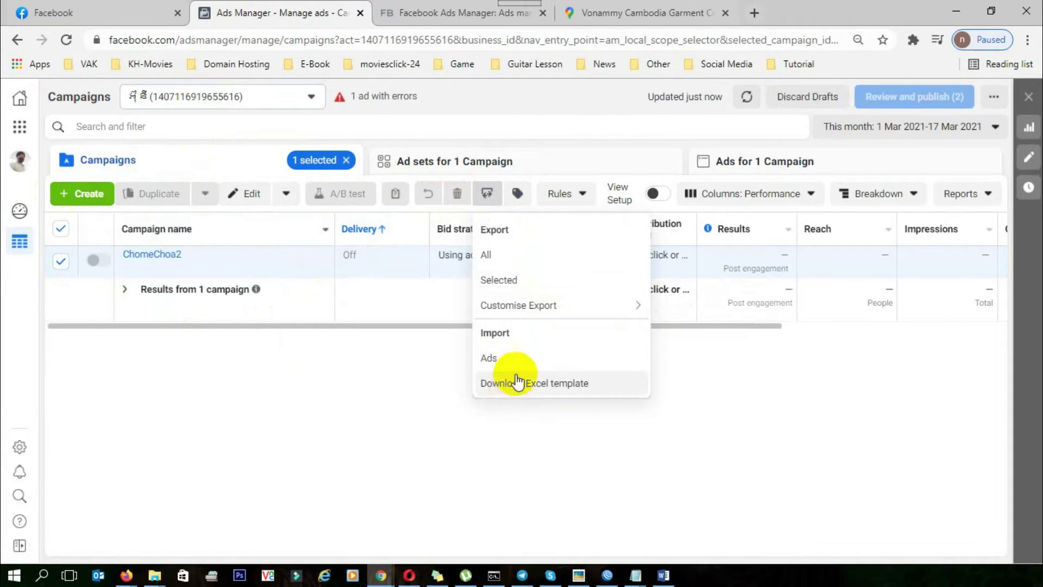
{"action": "mouse_move", "coordinate": [526, 306]}
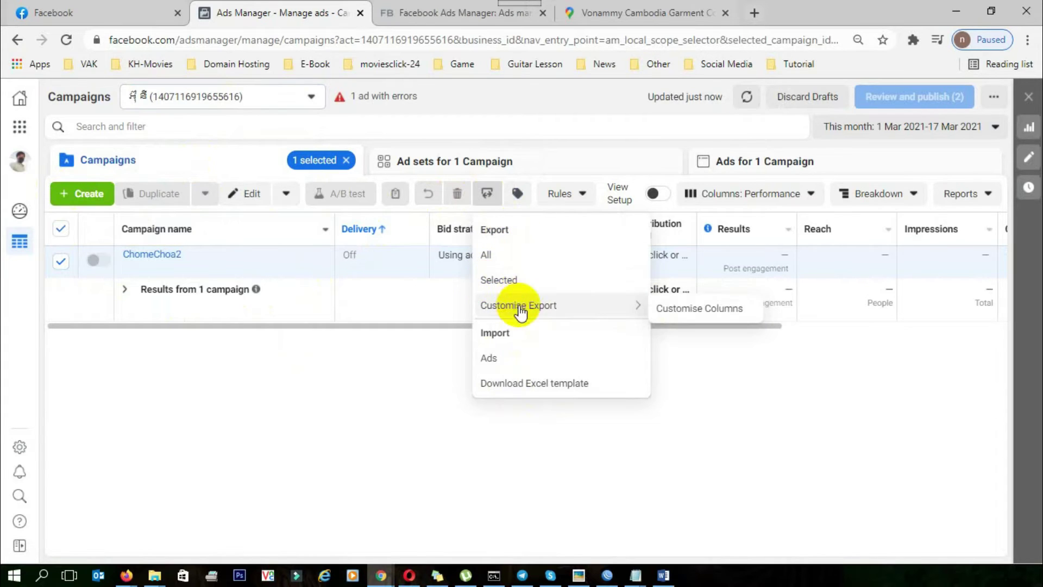
{"action": "left_click", "coordinate": [538, 310]}
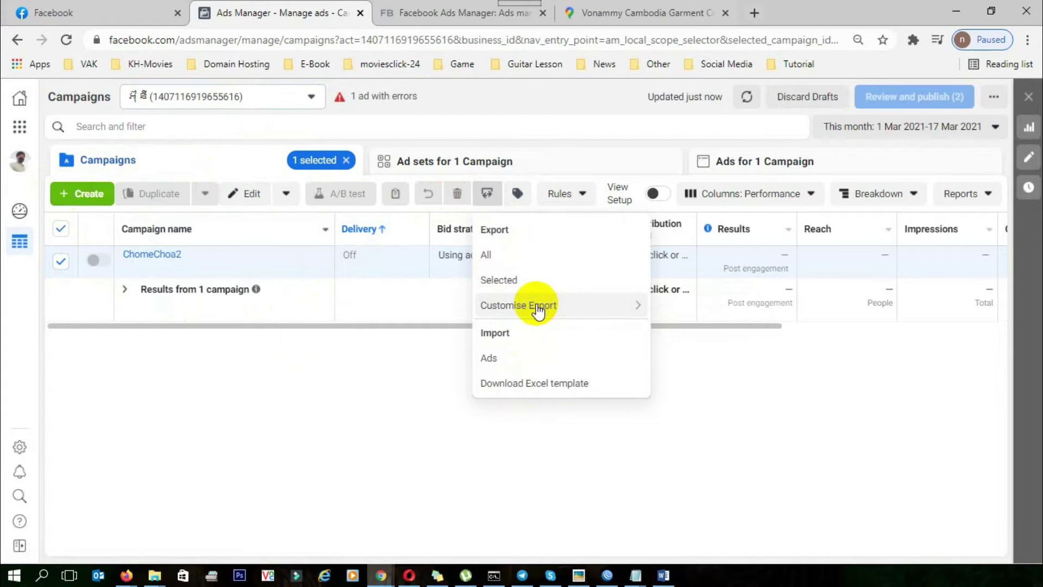
{"action": "left_click", "coordinate": [498, 279]}
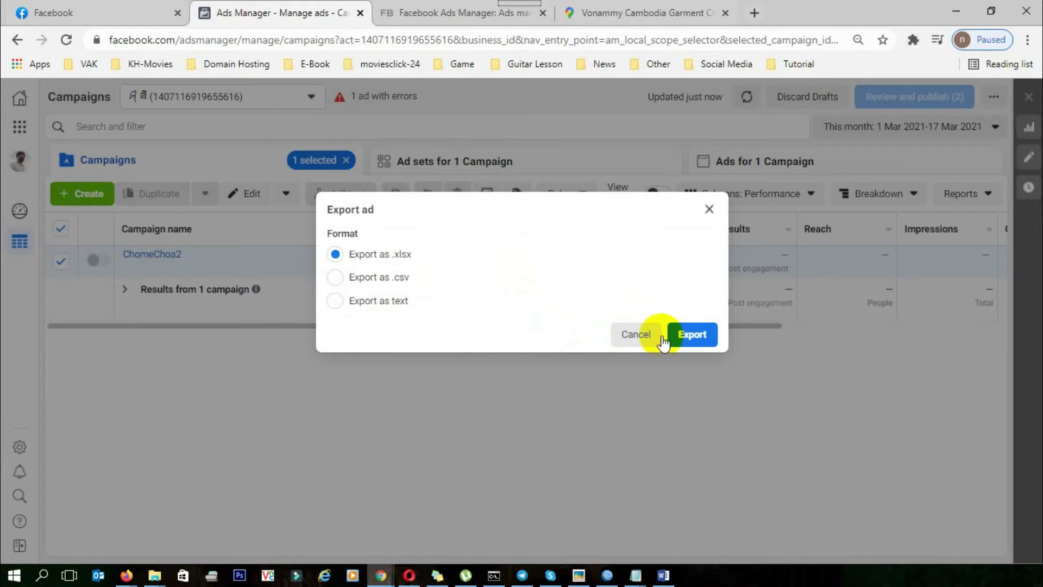
{"action": "left_click", "coordinate": [690, 334]}
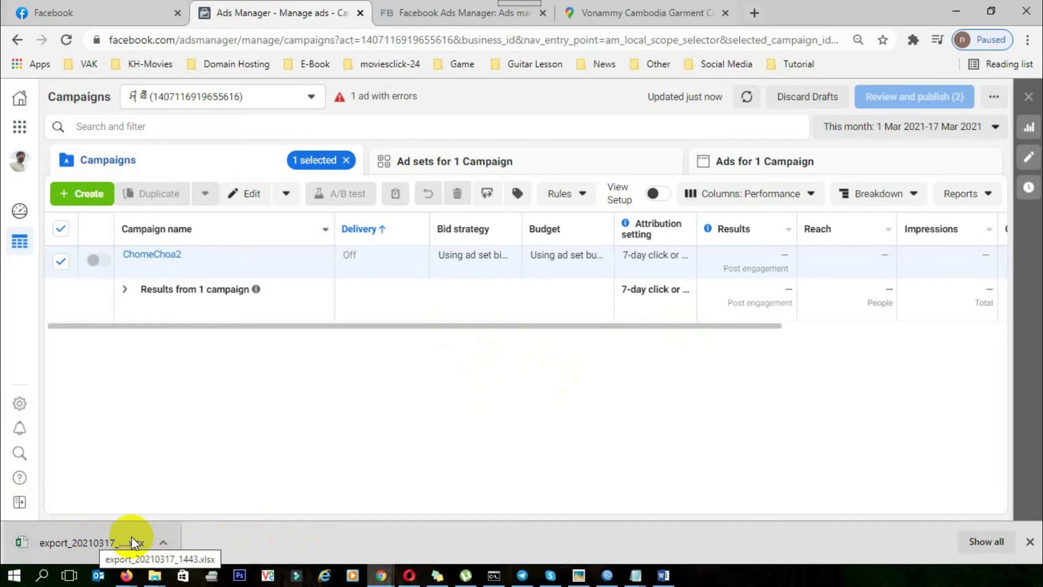
Step: Locate the downloaded export_20210317_1443.xlsx in its folder and open it maximized in Excel
{"action": "right_click", "coordinate": [77, 539]}
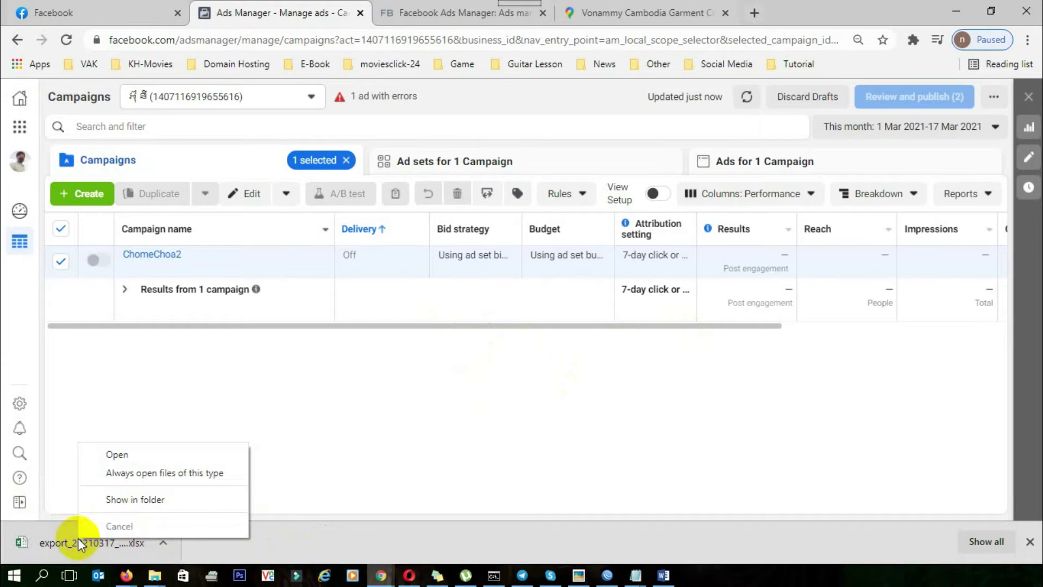
{"action": "left_click", "coordinate": [152, 505]}
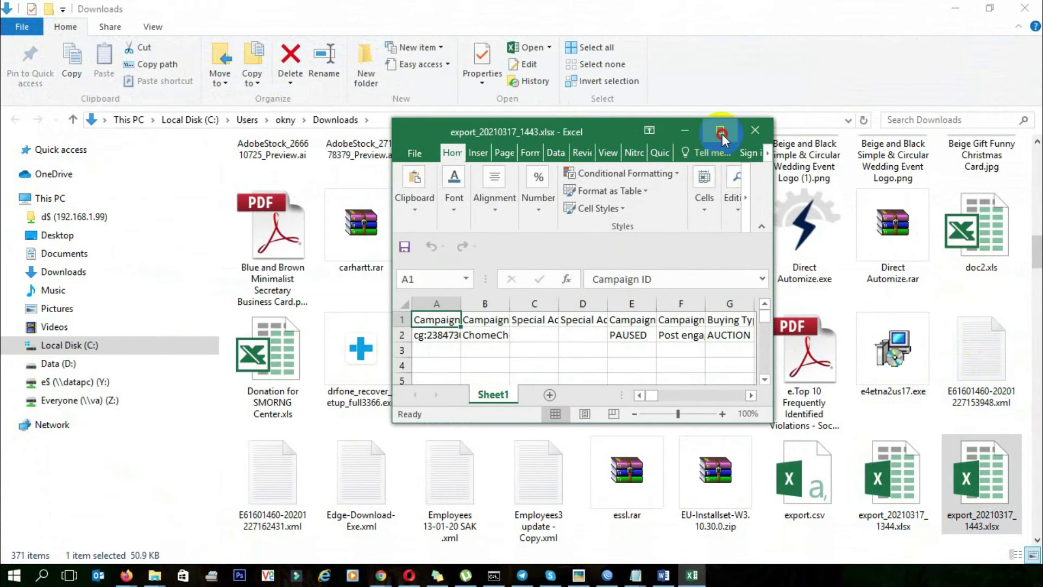
{"action": "left_click", "coordinate": [763, 73]}
{"action": "left_click", "coordinate": [333, 379]}
{"action": "left_click", "coordinate": [286, 338]}
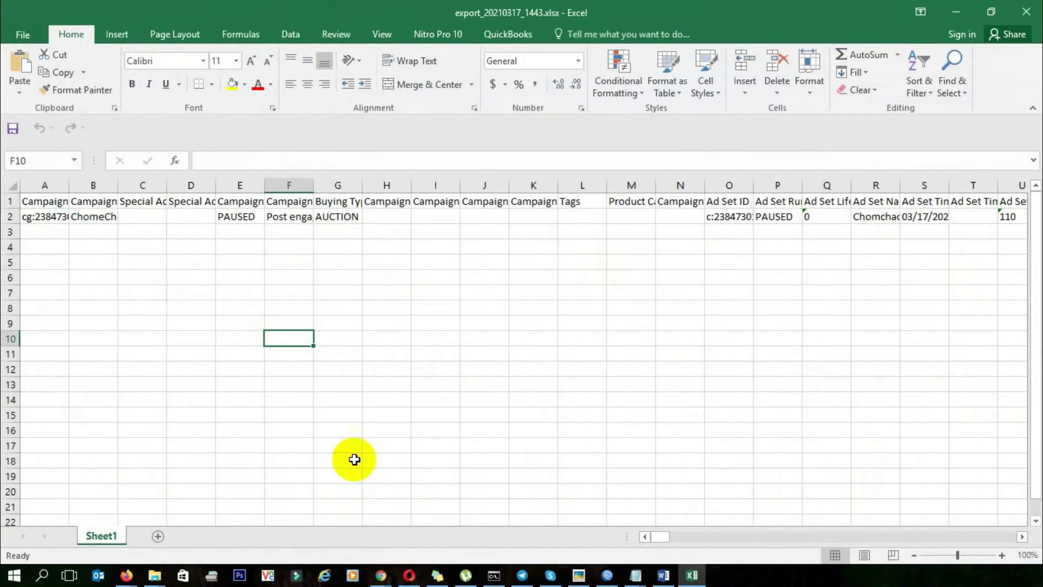
Step: Bring the untitled Notepad note in front of the workbook and add the line "This step"
{"action": "mouse_move", "coordinate": [643, 579]}
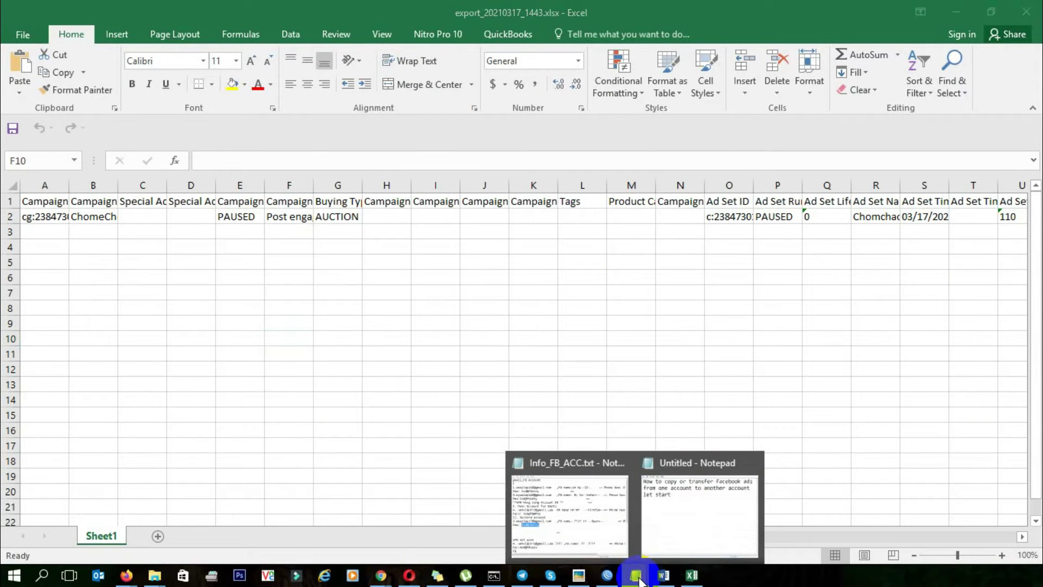
{"action": "left_click", "coordinate": [659, 534]}
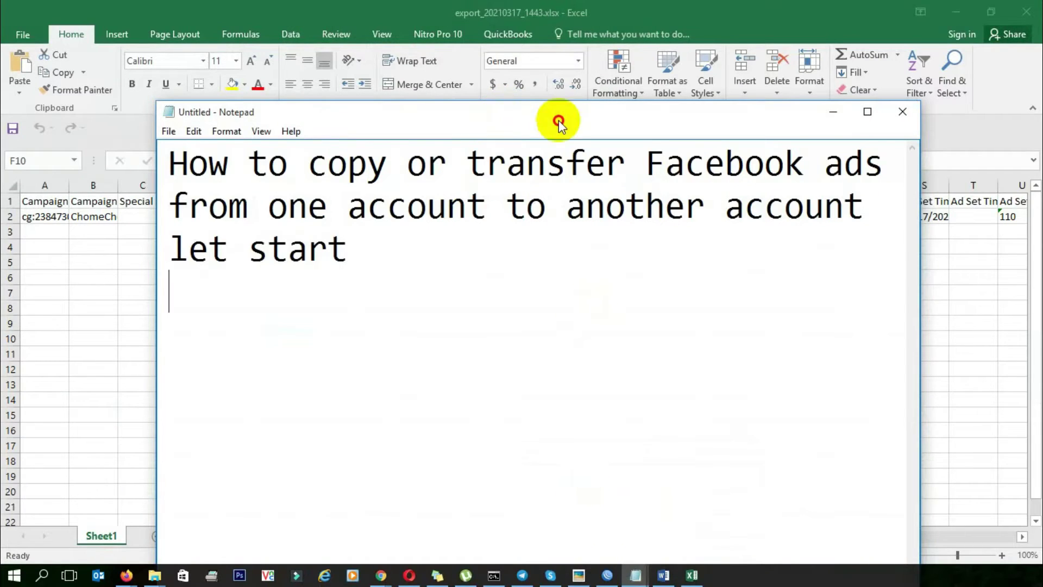
{"action": "left_click_drag", "start_coordinate": [558, 119], "coordinate": [622, 116]}
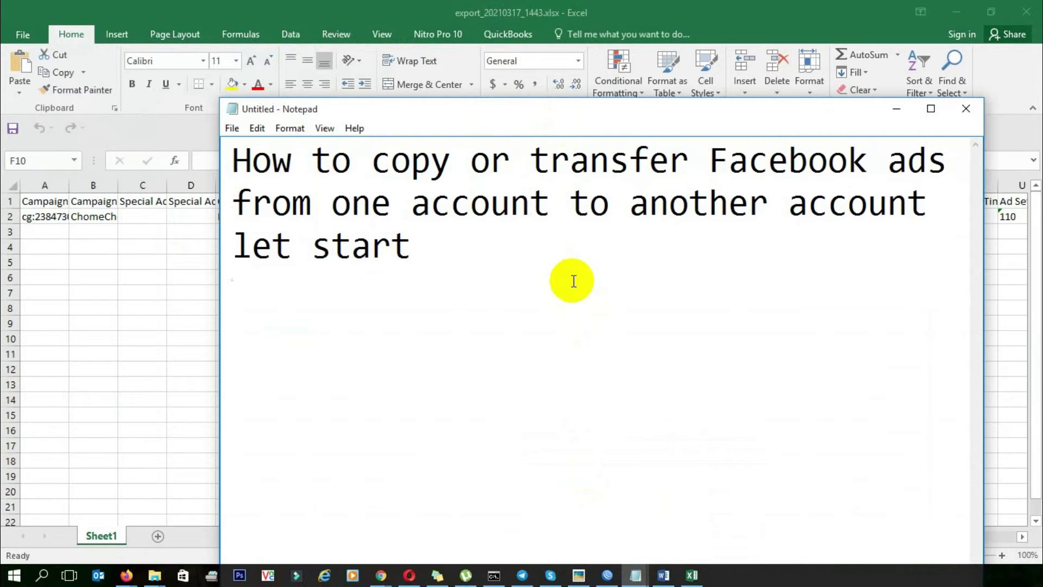
{"action": "key", "text": "Return"}
{"action": "type", "text": "This tep"}
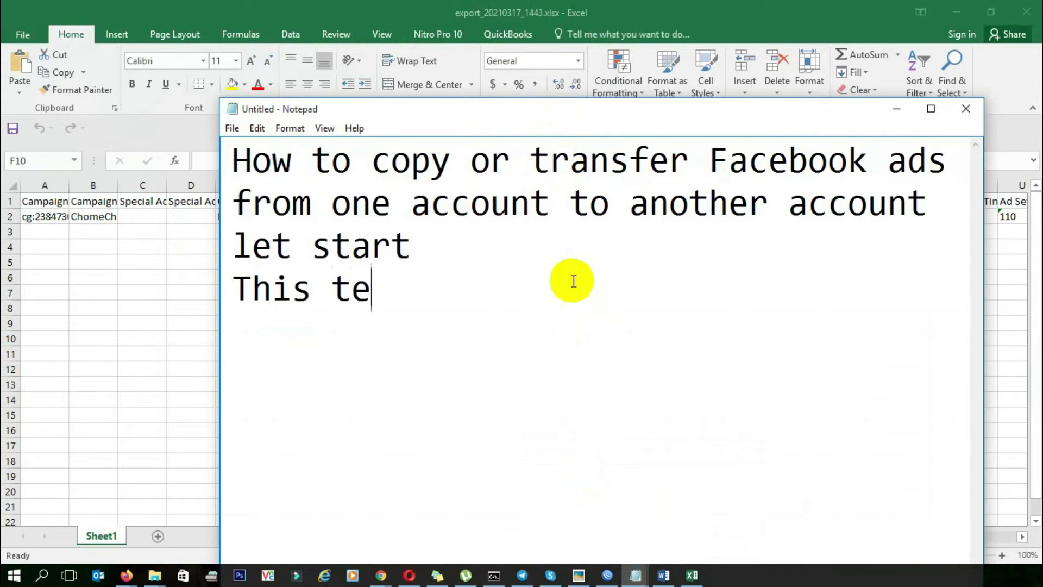
{"action": "key", "text": "BackSpace"}
{"action": "key", "text": "BackSpace"}
{"action": "key", "text": "BackSpace"}
{"action": "type", "text": "stp"}
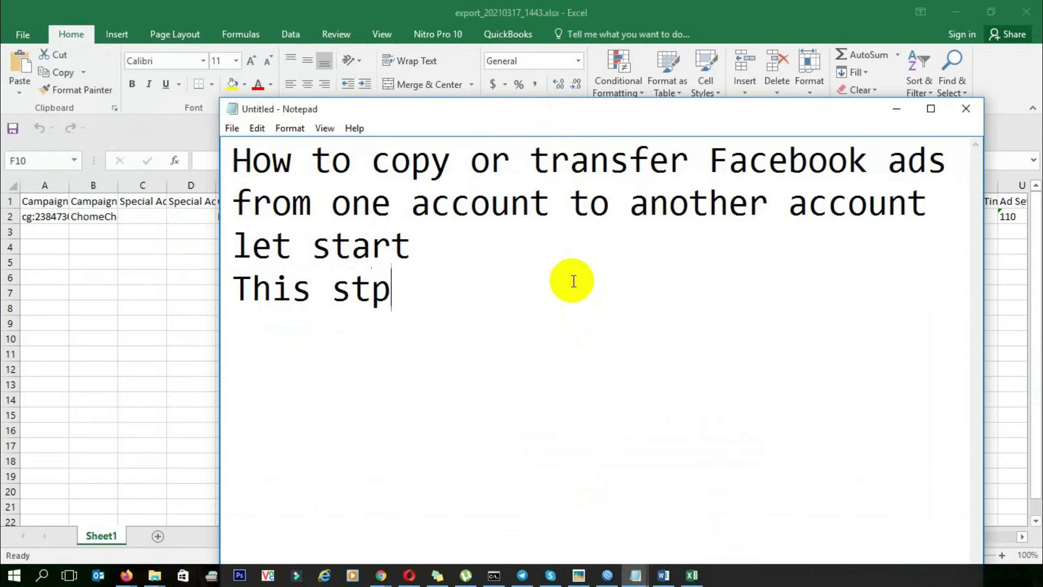
{"action": "key", "text": "BackSpace"}
{"action": "type", "text": "ep"}
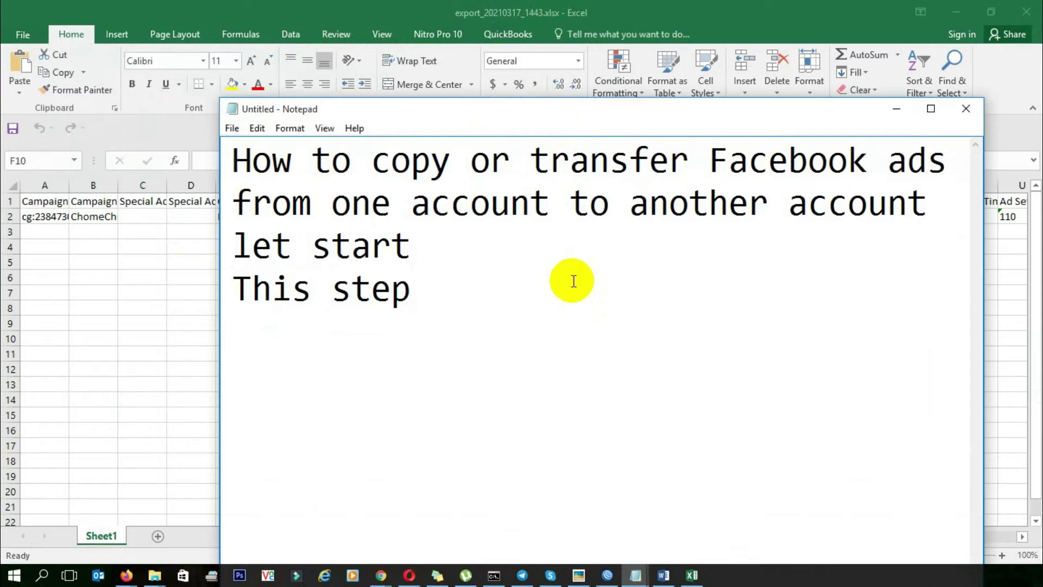
Step: Add the line "go to delete" below "This step" in the note
{"action": "key", "text": "Return"}
{"action": "type", "text": "you"}
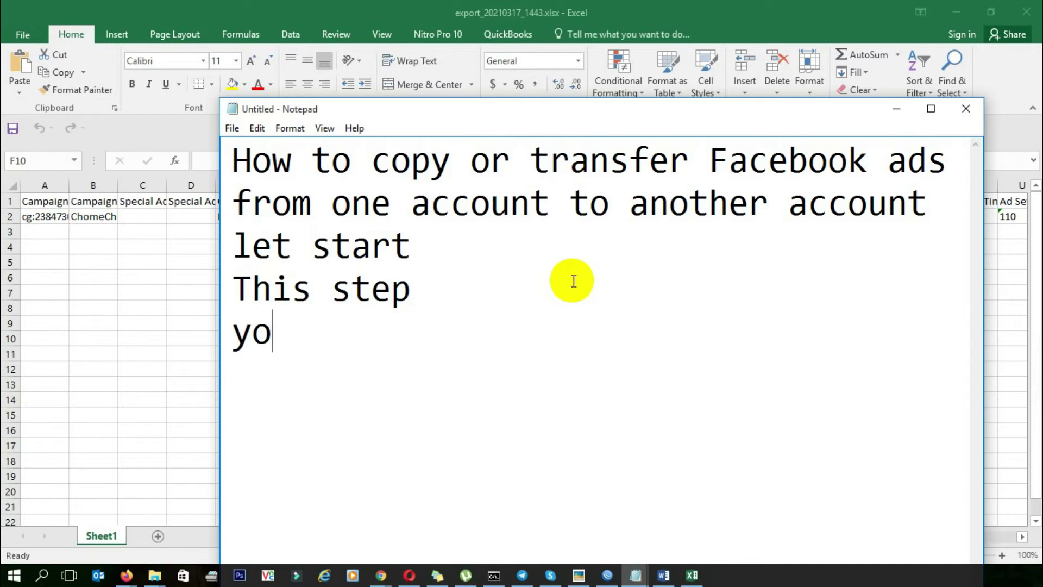
{"action": "key", "text": "BackSpace"}
{"action": "key", "text": "BackSpace"}
{"action": "key", "text": "BackSpace"}
{"action": "key", "text": "BackSpace"}
{"action": "type", "text": "to"}
{"action": "key", "text": "BackSpace"}
{"action": "key", "text": "BackSpace"}
{"action": "key", "text": "BackSpace"}
{"action": "type", "text": "go to del"}
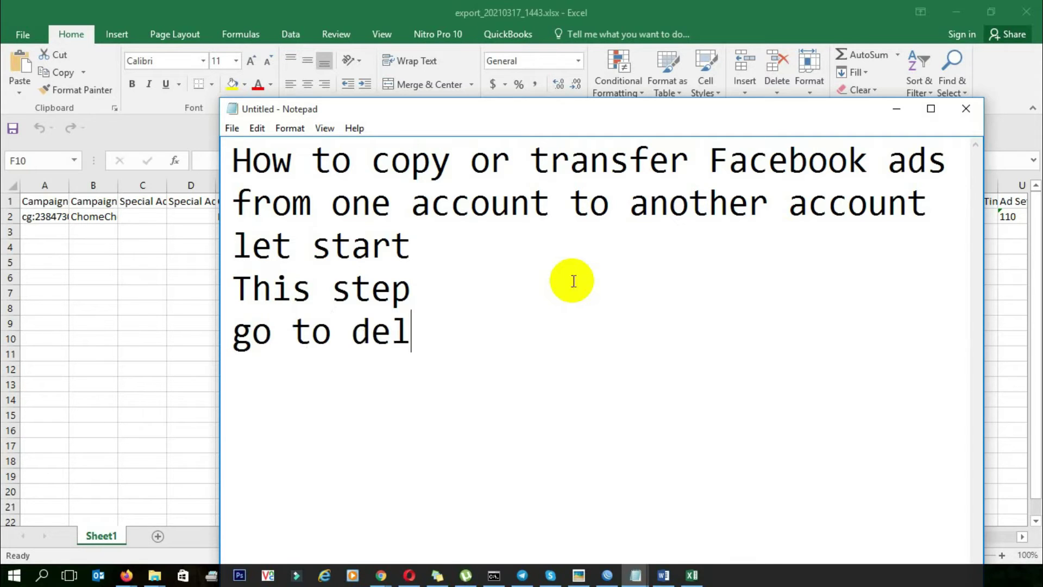
{"action": "type", "text": "ete"}
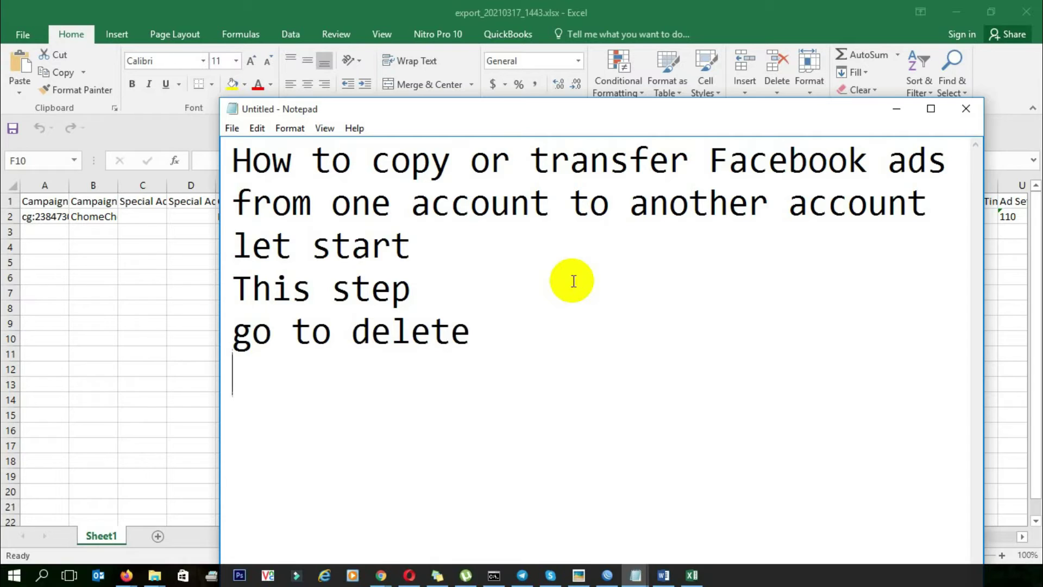
Step: Add the numbered lines "1.Compaign", "2. Ad set ID" and "3 Ad ID" below "go to delete" in the note
{"action": "key", "text": "Return"}
{"action": "type", "text": "1.Com"}
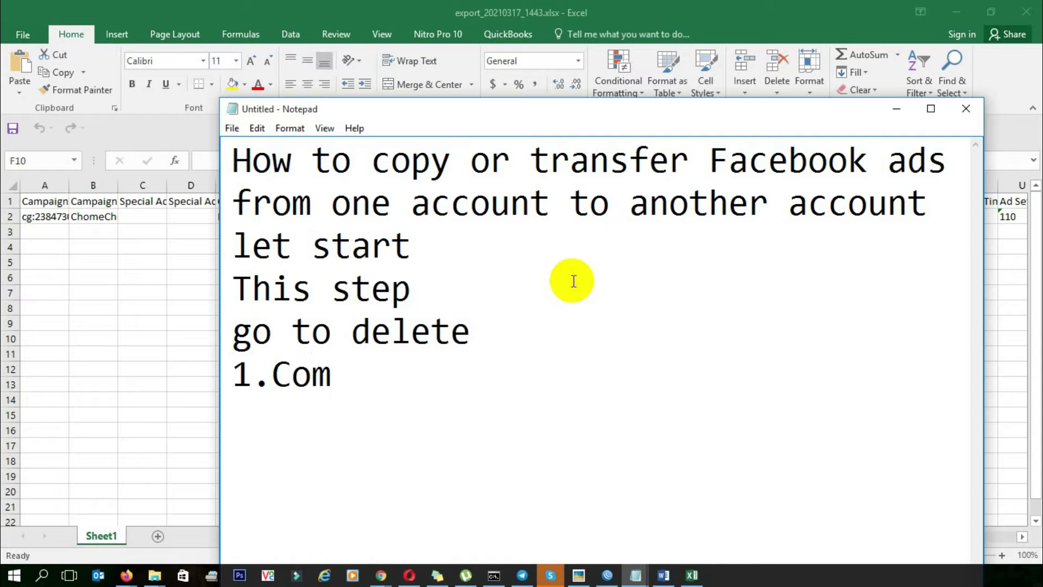
{"action": "type", "text": "paign"}
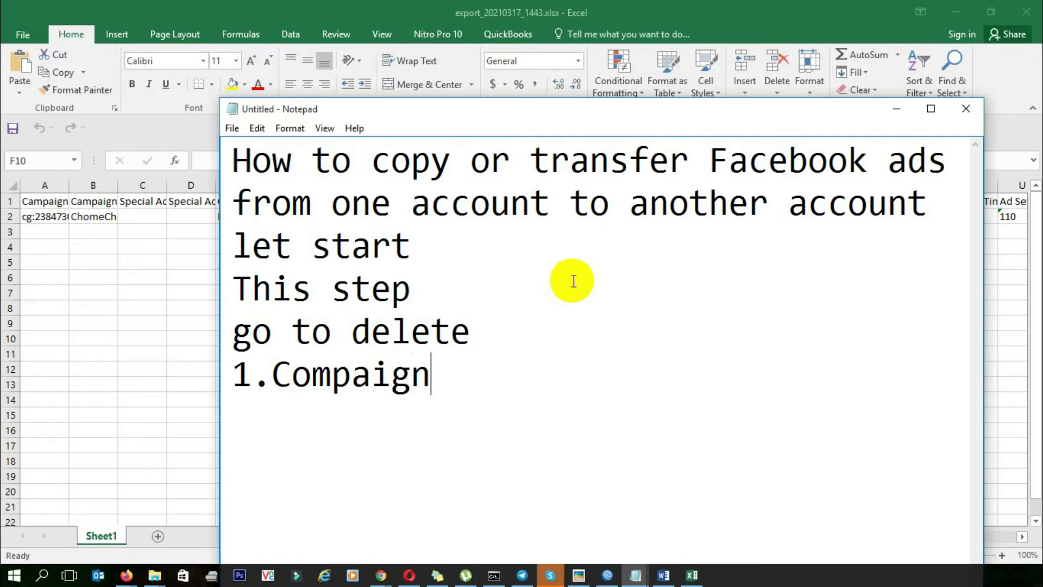
{"action": "key", "text": "Return"}
{"action": "type", "text": "2. Ad"}
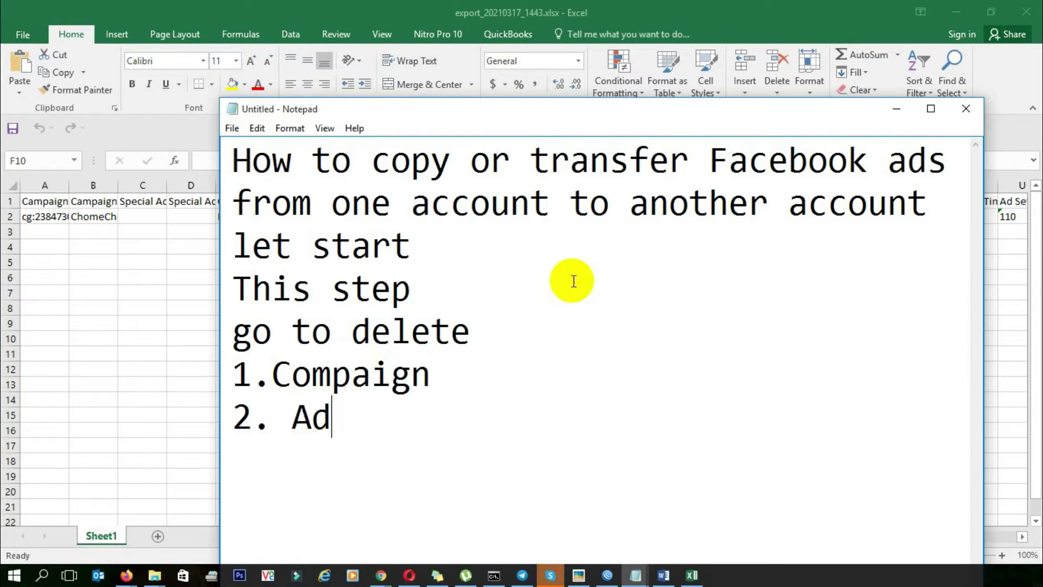
{"action": "type", "text": " set ID "}
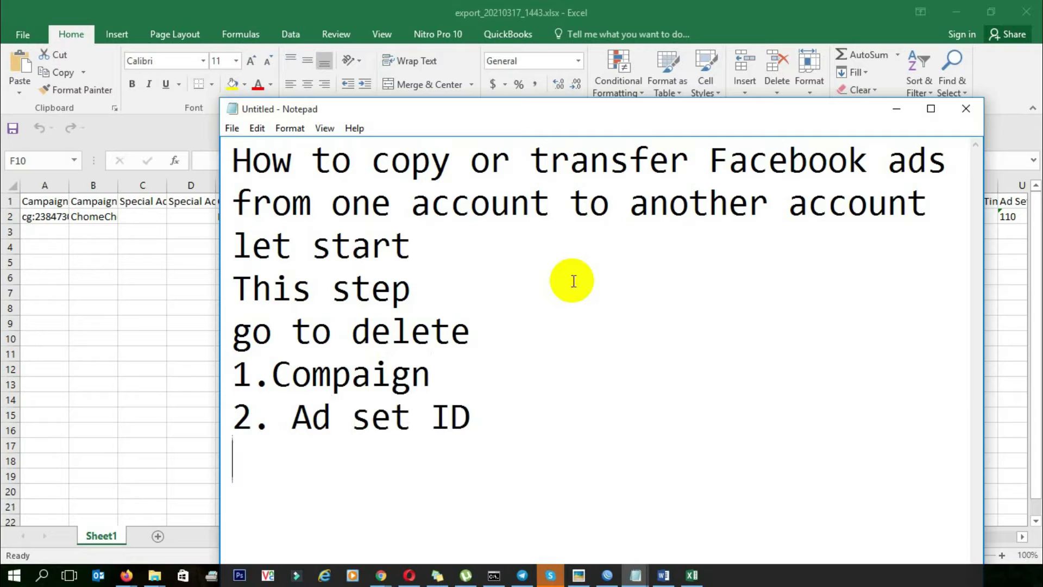
{"action": "type", "text": "3 Ad set"}
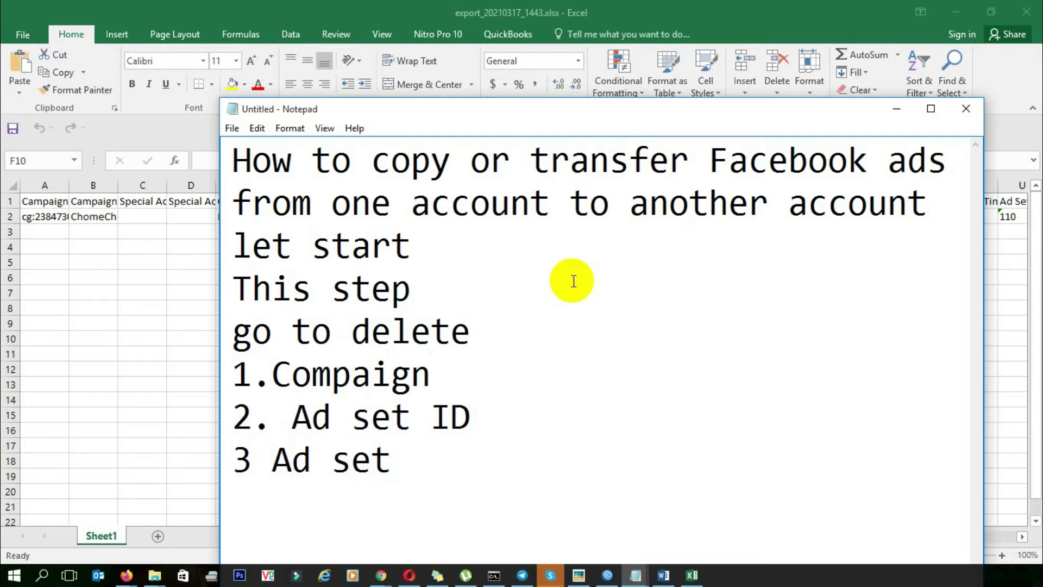
{"action": "left_click", "coordinate": [427, 470]}
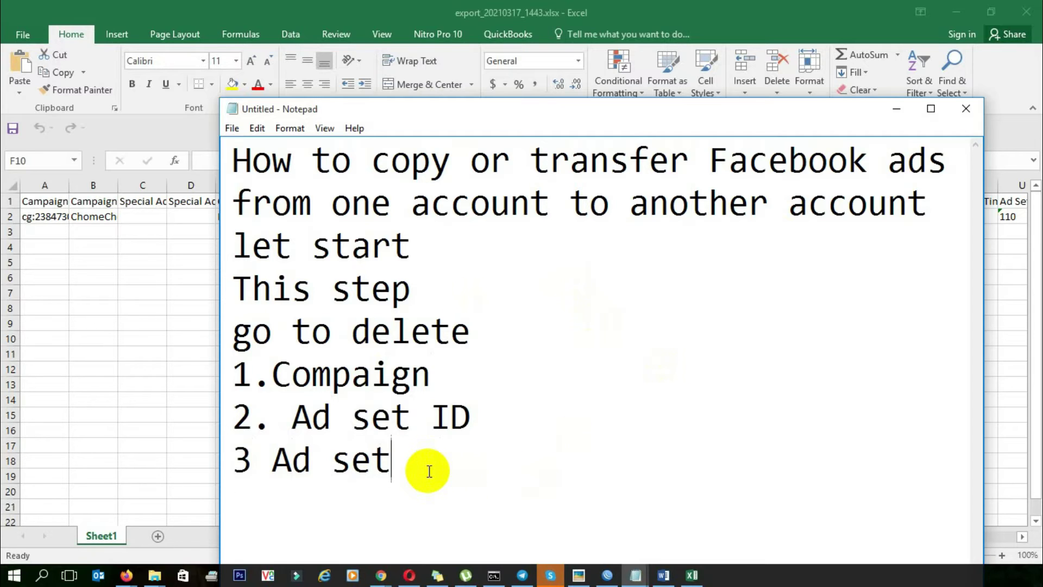
{"action": "key", "text": "BackSpace"}
{"action": "key", "text": "BackSpace"}
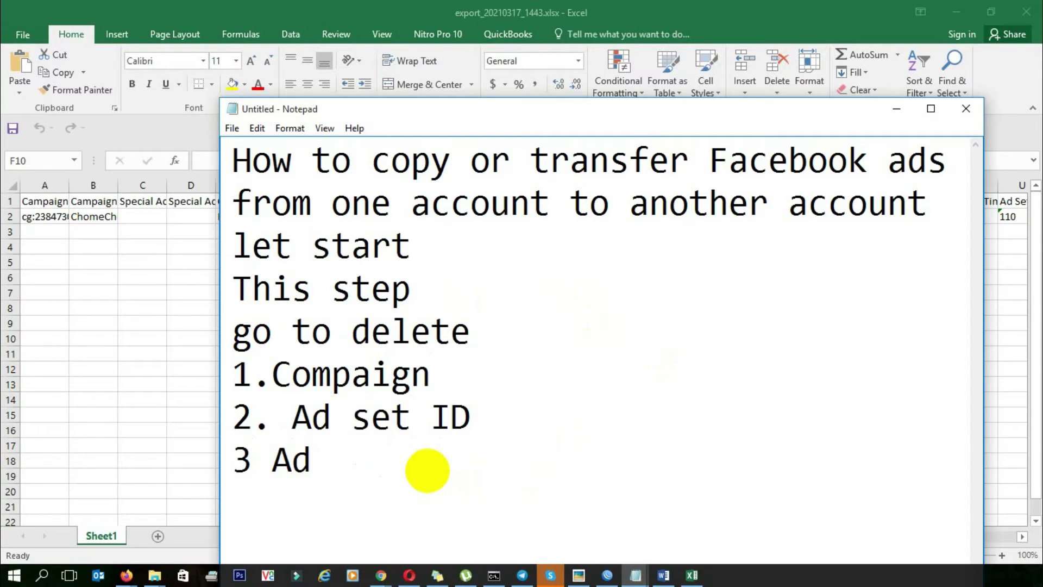
{"action": "type", "text": "ID"}
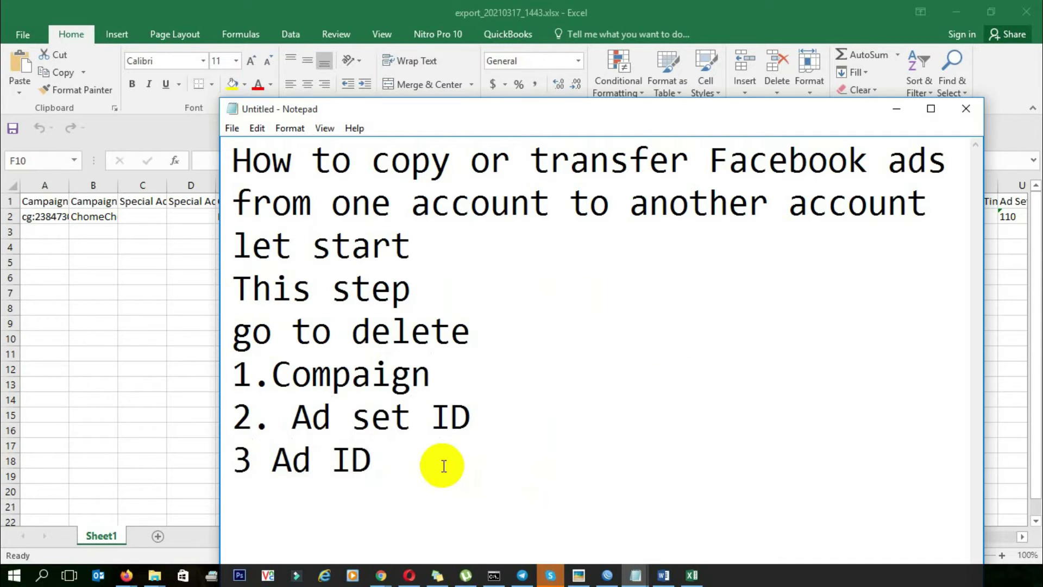
Step: Add the line "you must be to to delete" below the numbered list in the note
{"action": "key", "text": "Return"}
{"action": "type", "text": "h"}
{"action": "type", "text": "you"}
{"action": "key", "text": "BackSpace"}
{"action": "type", "text": "u me"}
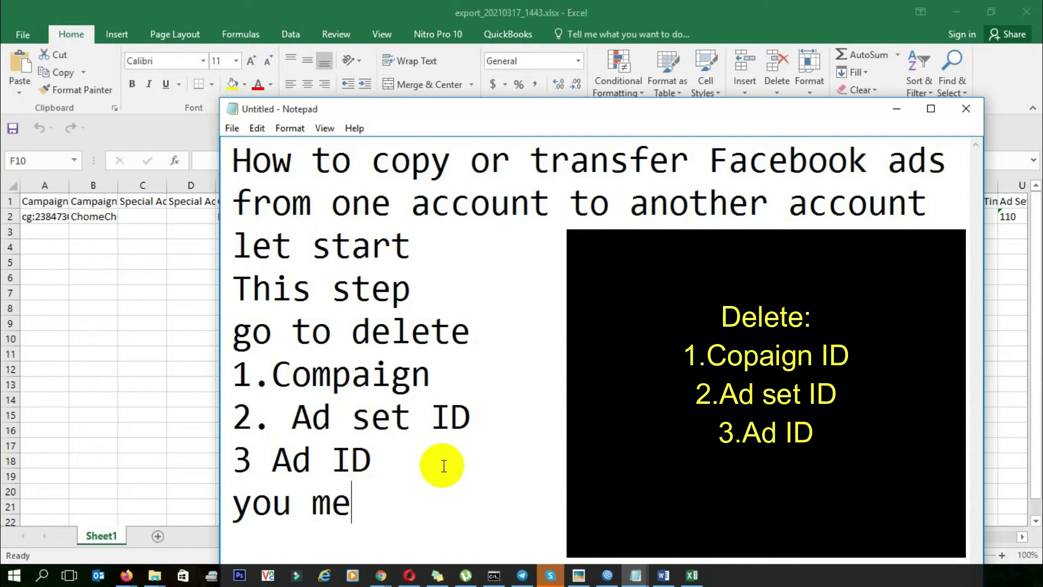
{"action": "key", "text": "BackSpace"}
{"action": "type", "text": "ust be to to"}
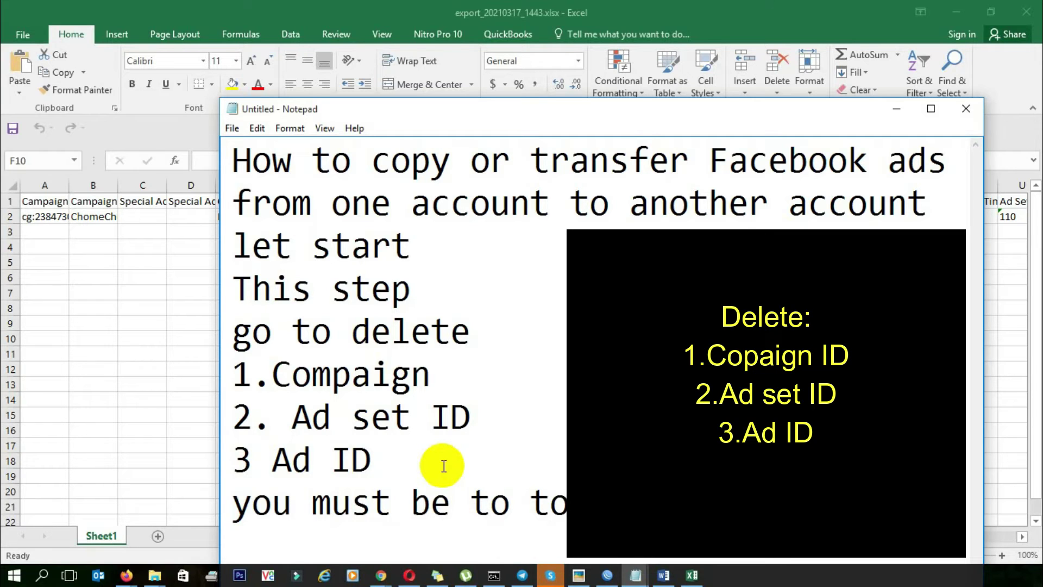
{"action": "type", "text": " lelet"}
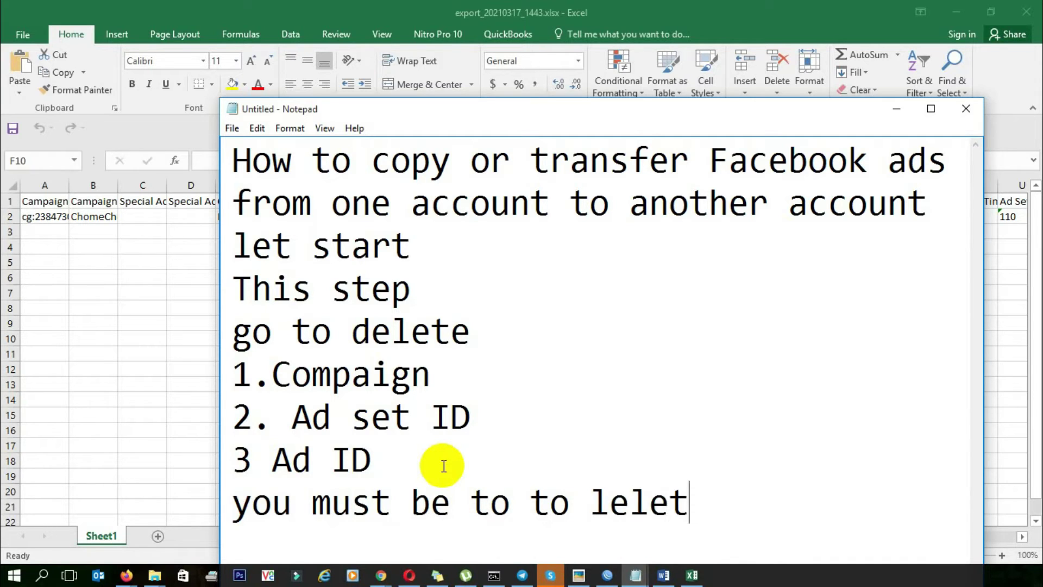
{"action": "key", "text": "BackSpace"}
{"action": "key", "text": "BackSpace"}
{"action": "key", "text": "BackSpace"}
{"action": "key", "text": "BackSpace"}
{"action": "type", "text": "del"}
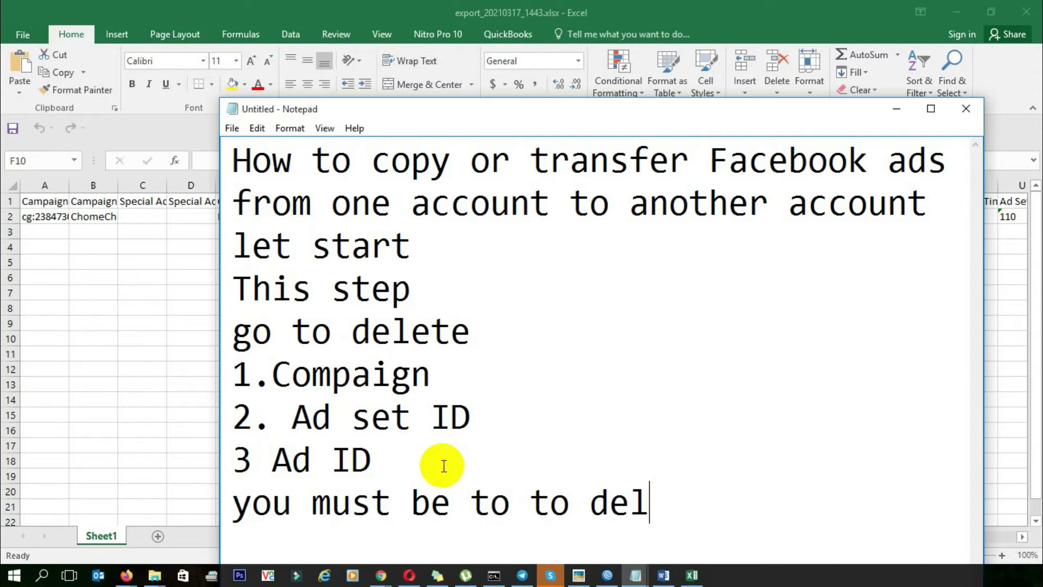
{"action": "type", "text": "ete"}
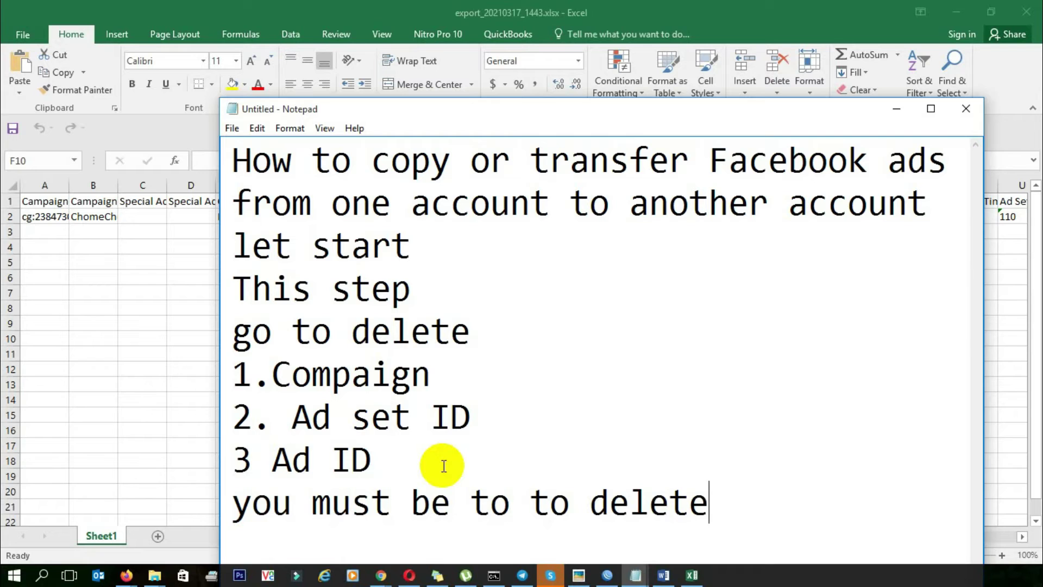
Step: Minimize the note, widen column A of the export workbook and clear the Campaign ID value in A2
{"action": "left_click", "coordinate": [896, 109]}
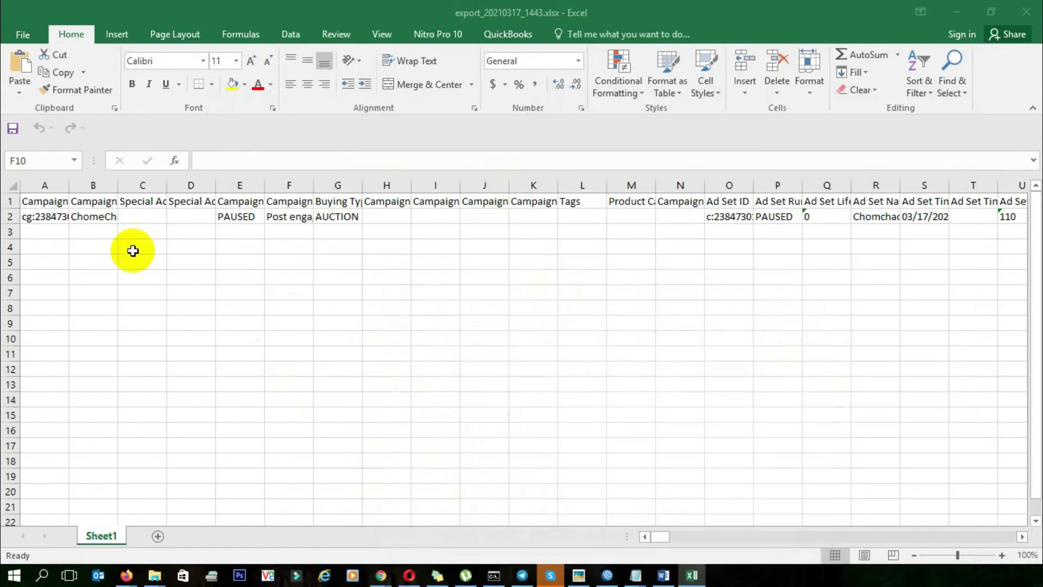
{"action": "left_click", "coordinate": [43, 218]}
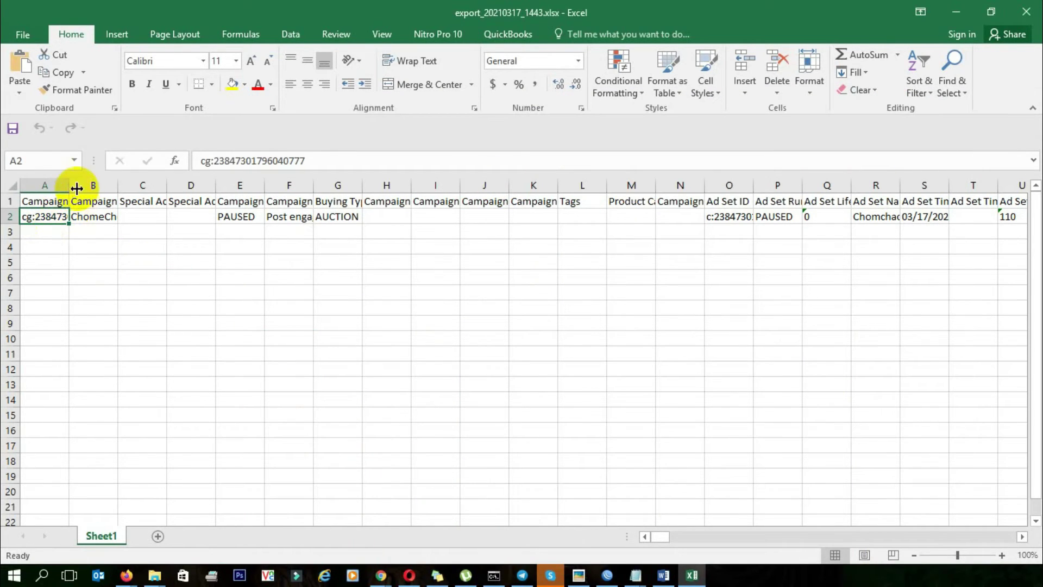
{"action": "left_click_drag", "start_coordinate": [71, 185], "coordinate": [94, 185]}
{"action": "left_click", "coordinate": [168, 292]}
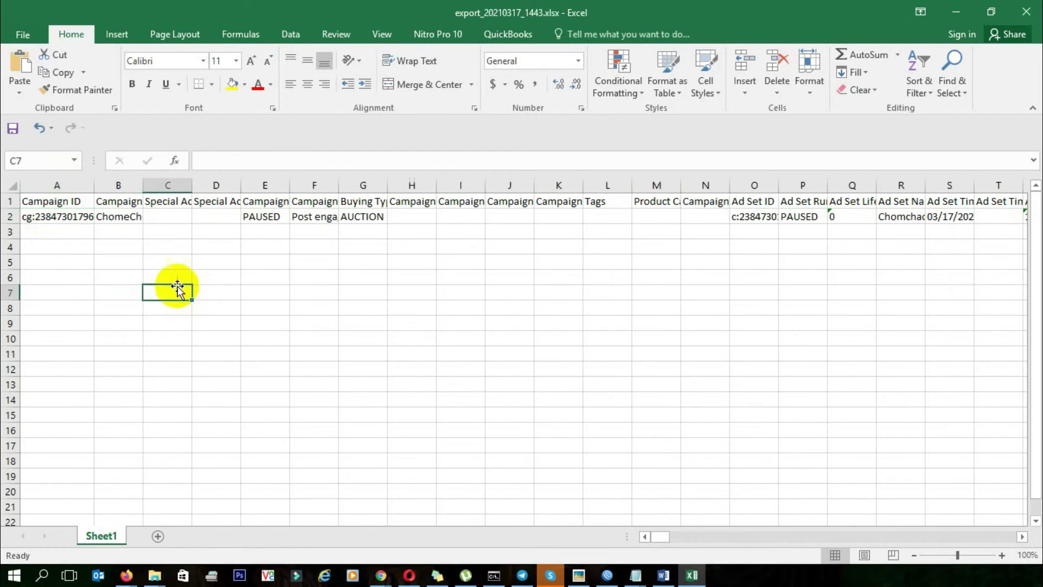
{"action": "left_click", "coordinate": [55, 217]}
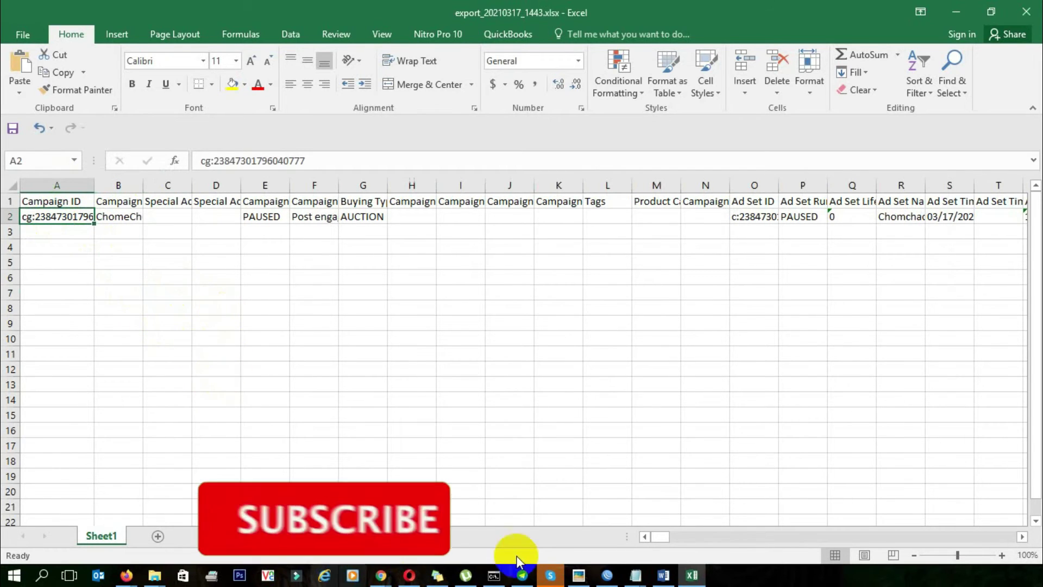
{"action": "left_click", "coordinate": [322, 406]}
{"action": "left_click", "coordinate": [65, 216]}
{"action": "key", "text": "Delete"}
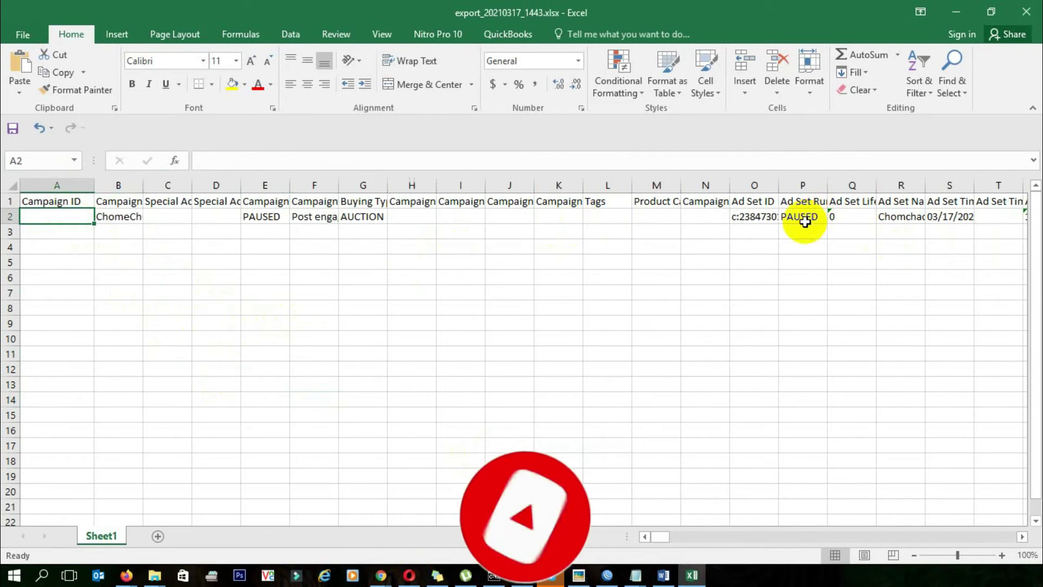
Step: Widen the Ad Set ID column and clear its value in O2
{"action": "left_click", "coordinate": [755, 202]}
{"action": "left_click_drag", "start_coordinate": [815, 187], "coordinate": [815, 187]}
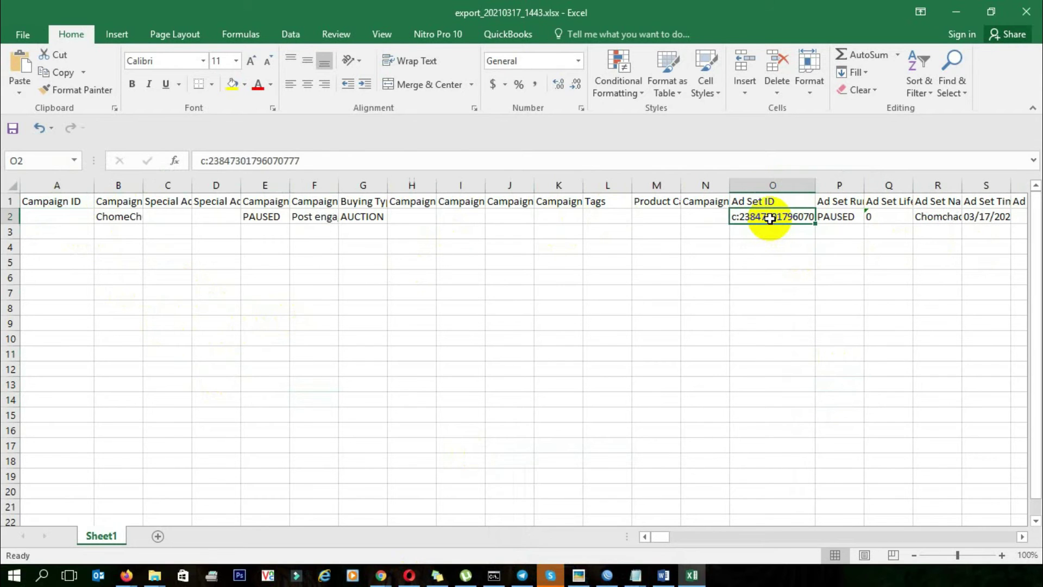
{"action": "key", "text": "Delete"}
Step: Find the Ad ID column, widen it and clear its value in EM2
{"action": "left_click_drag", "start_coordinate": [695, 528], "coordinate": [803, 563]}
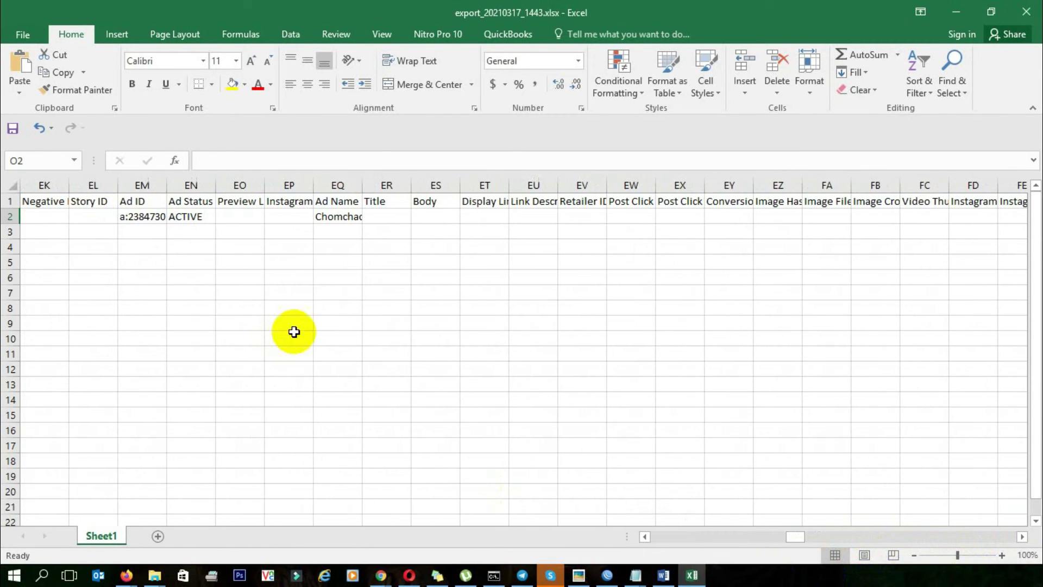
{"action": "left_click", "coordinate": [150, 217]}
{"action": "left_click_drag", "start_coordinate": [170, 185], "coordinate": [236, 185]}
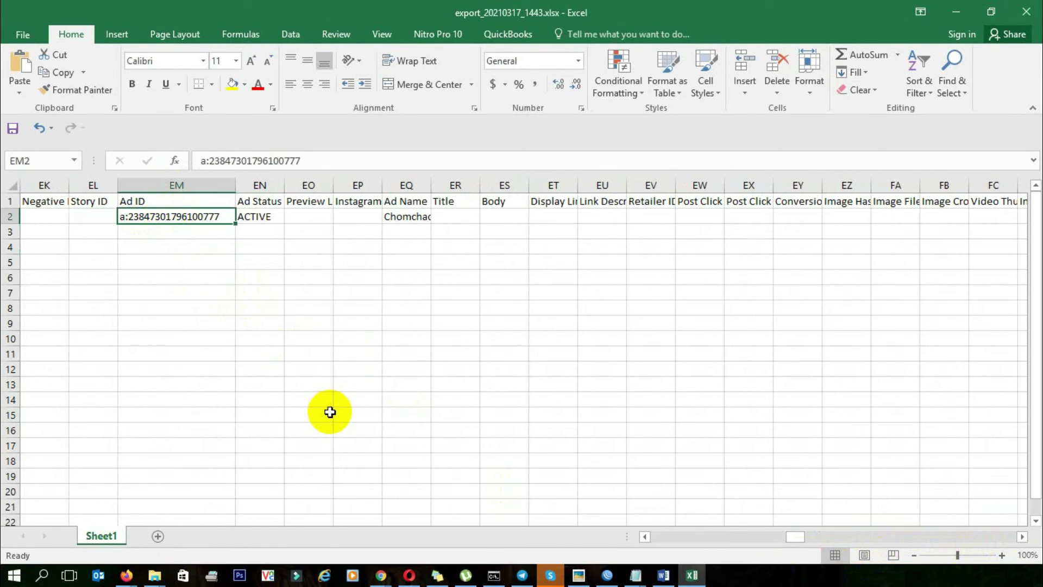
Step: Save the workbook as export_20210317_1443.xlsx, type Excel Workbook, in the test folder on the Desktop
{"action": "left_click", "coordinate": [21, 36]}
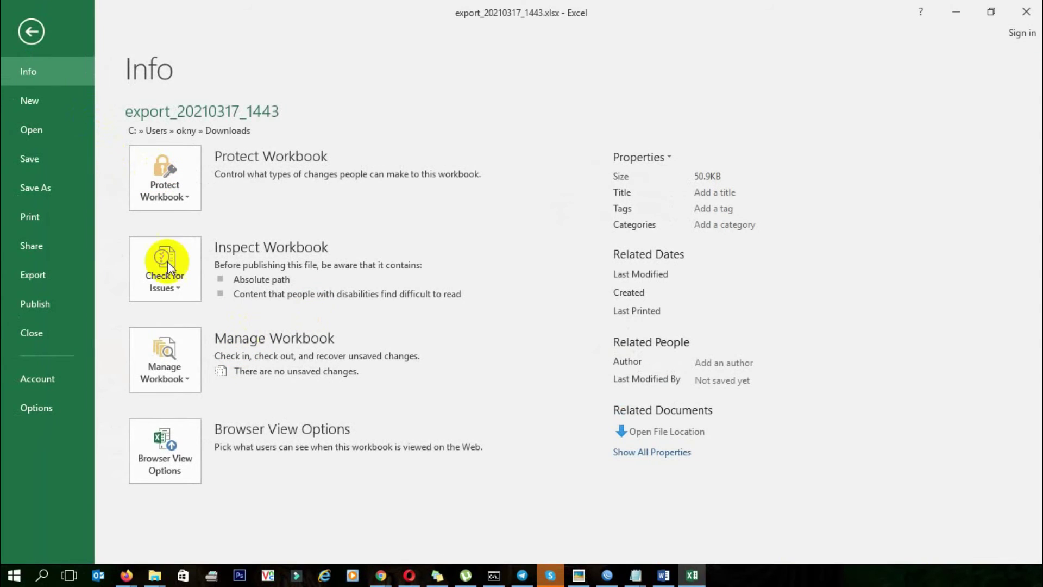
{"action": "left_click", "coordinate": [43, 188]}
{"action": "double_click", "coordinate": [252, 160]}
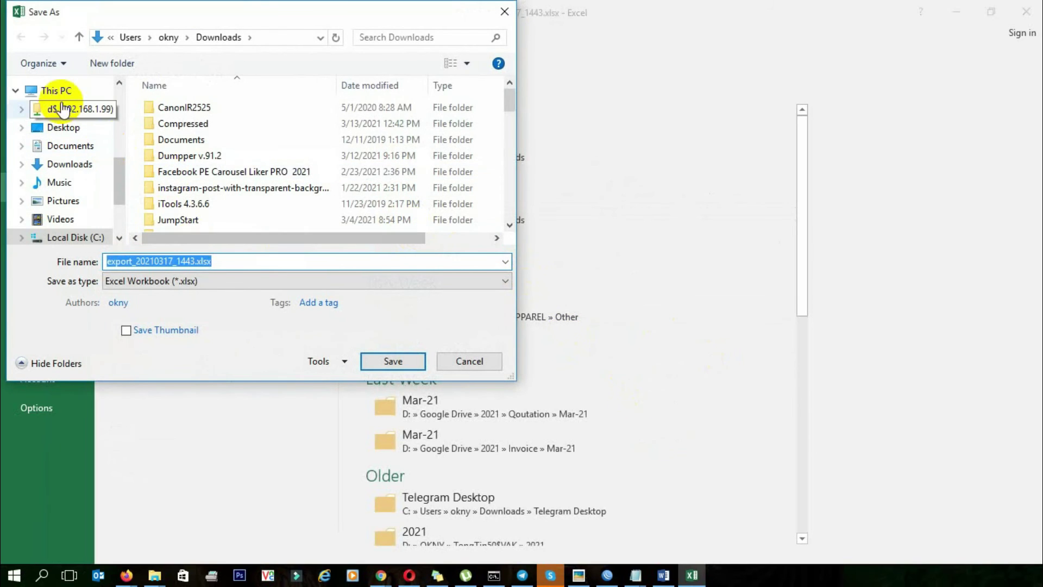
{"action": "left_click", "coordinate": [55, 90]}
{"action": "left_click", "coordinate": [63, 127]}
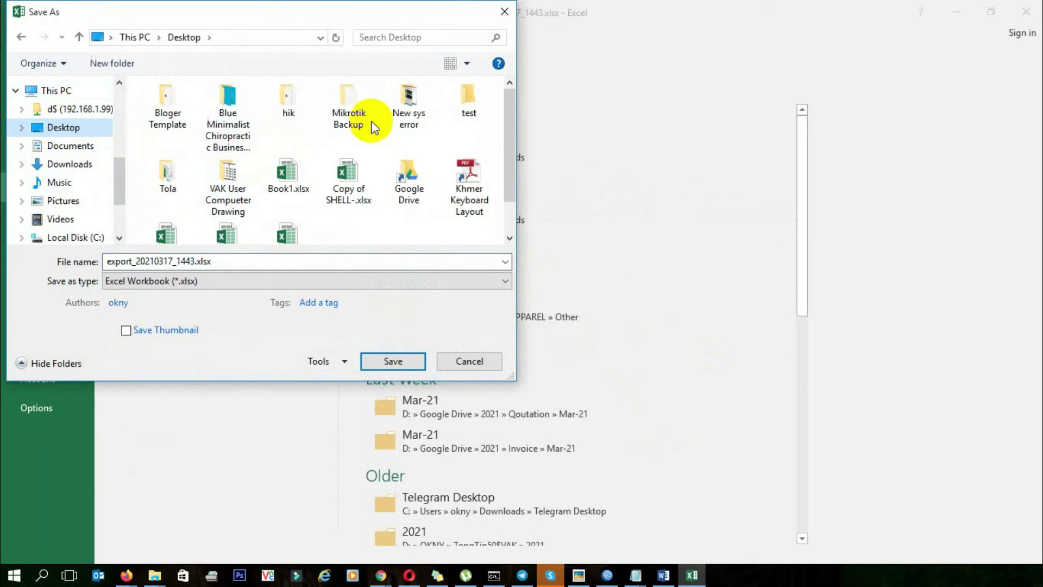
{"action": "double_click", "coordinate": [479, 103]}
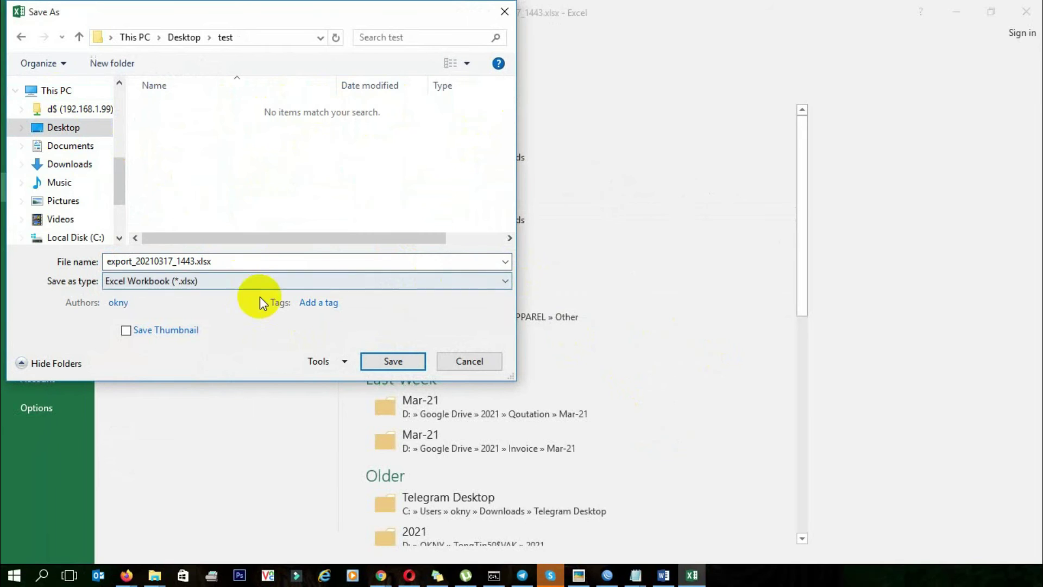
{"action": "left_click", "coordinate": [393, 362]}
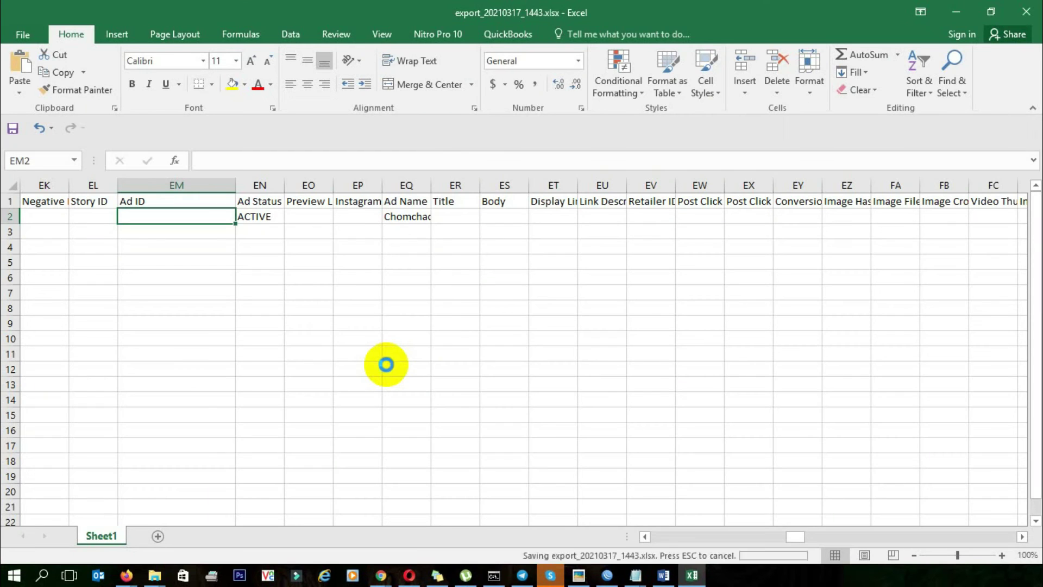
Step: Switch to File Explorer, open the test folder on the Desktop and select the saved export_20210317_1443.xlsx
{"action": "left_click", "coordinate": [126, 576]}
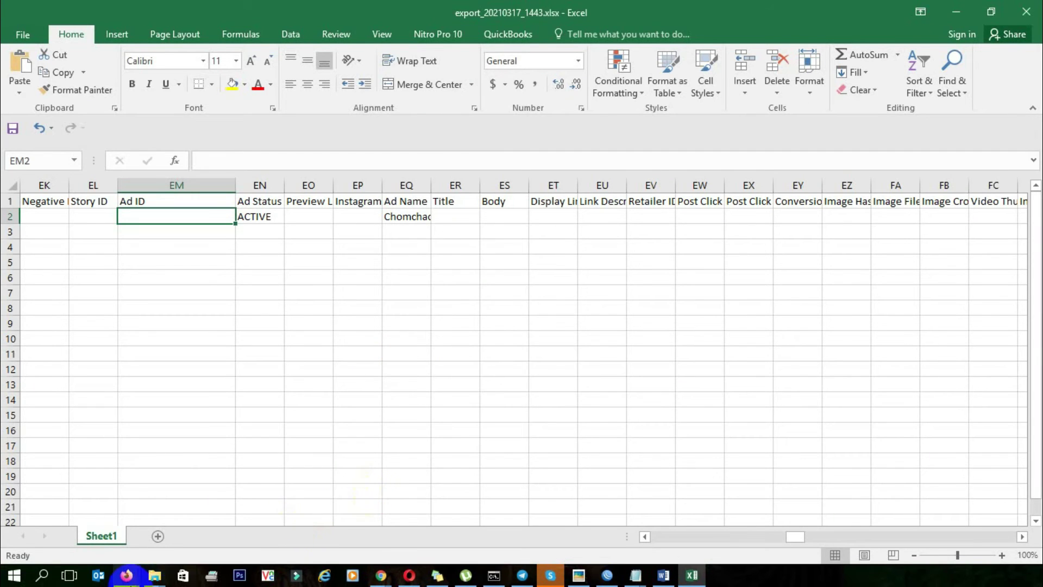
{"action": "left_click", "coordinate": [155, 578]}
{"action": "left_click", "coordinate": [373, 465]}
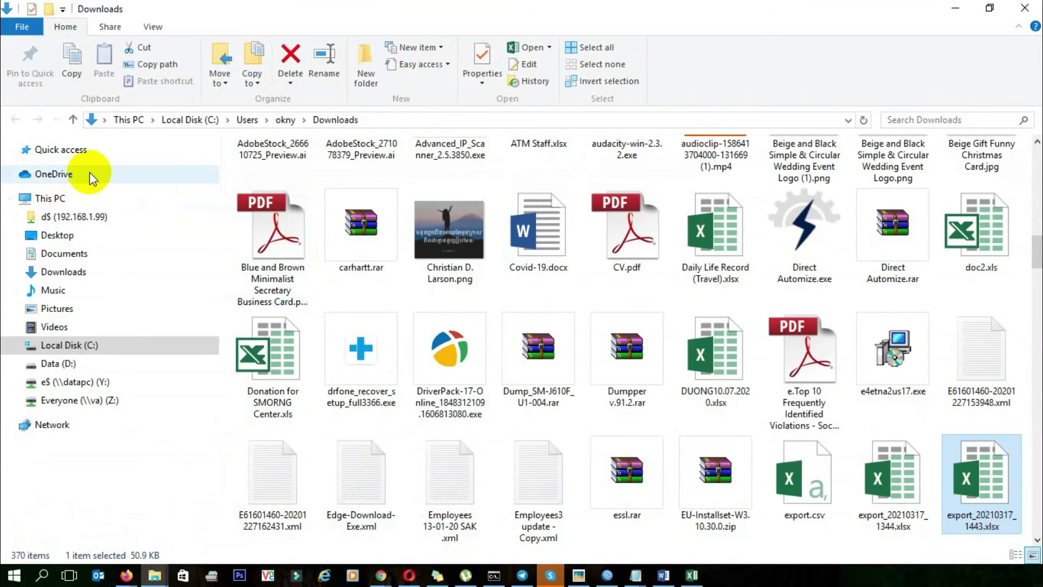
{"action": "left_click", "coordinate": [62, 208]}
{"action": "double_click", "coordinate": [252, 186]}
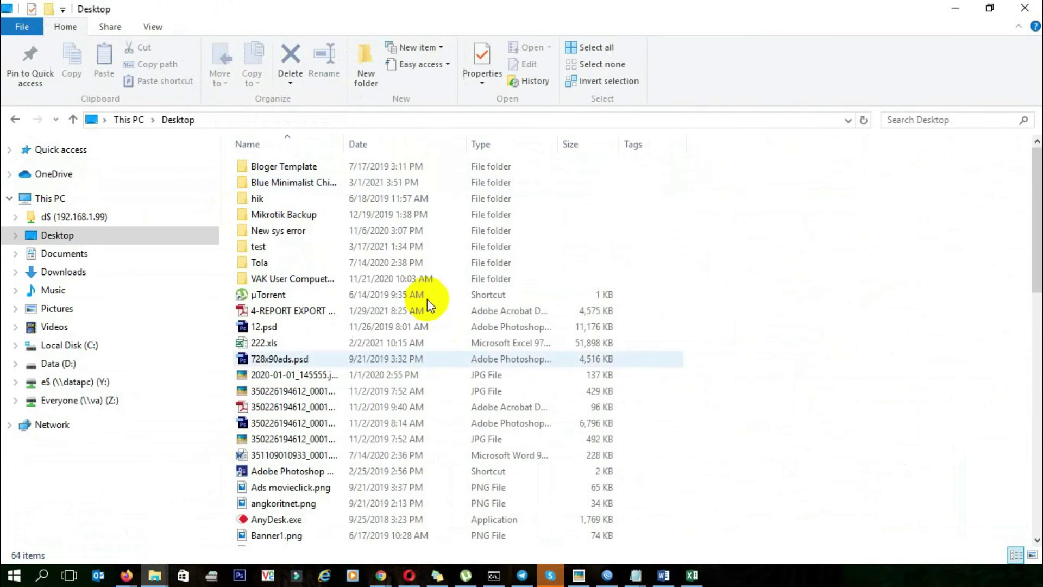
{"action": "double_click", "coordinate": [259, 247]}
{"action": "left_click_drag", "start_coordinate": [349, 205], "coordinate": [407, 317]}
{"action": "left_click", "coordinate": [549, 324]}
{"action": "left_click_drag", "start_coordinate": [484, 308], "coordinate": [326, 169]}
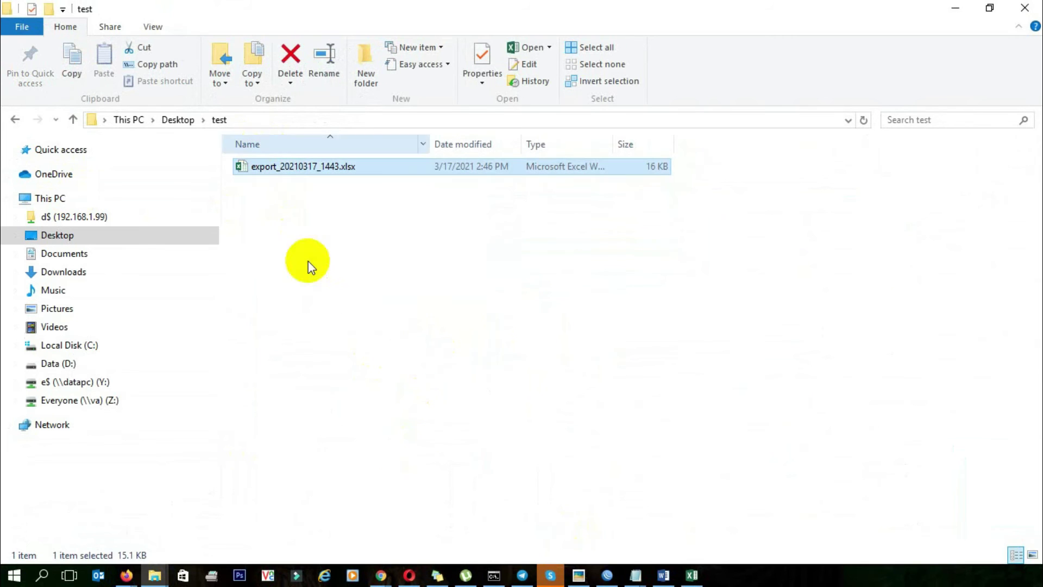
Step: Bring up the untitled Notepad note, move it higher, add the line "and then go to import this file" and minimize it
{"action": "mouse_move", "coordinate": [634, 573]}
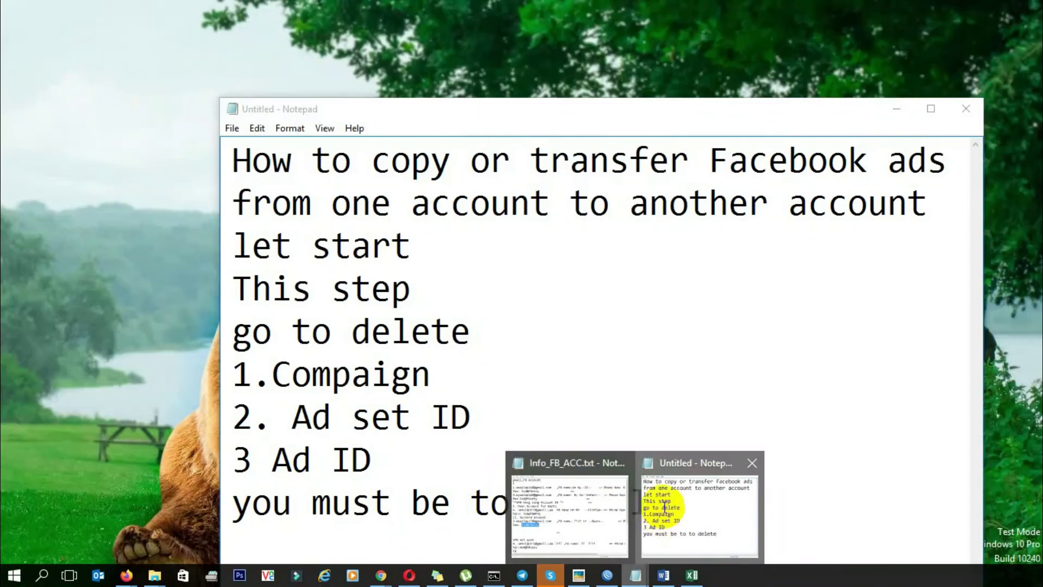
{"action": "left_click", "coordinate": [674, 482]}
{"action": "left_click_drag", "start_coordinate": [671, 112], "coordinate": [642, 22]}
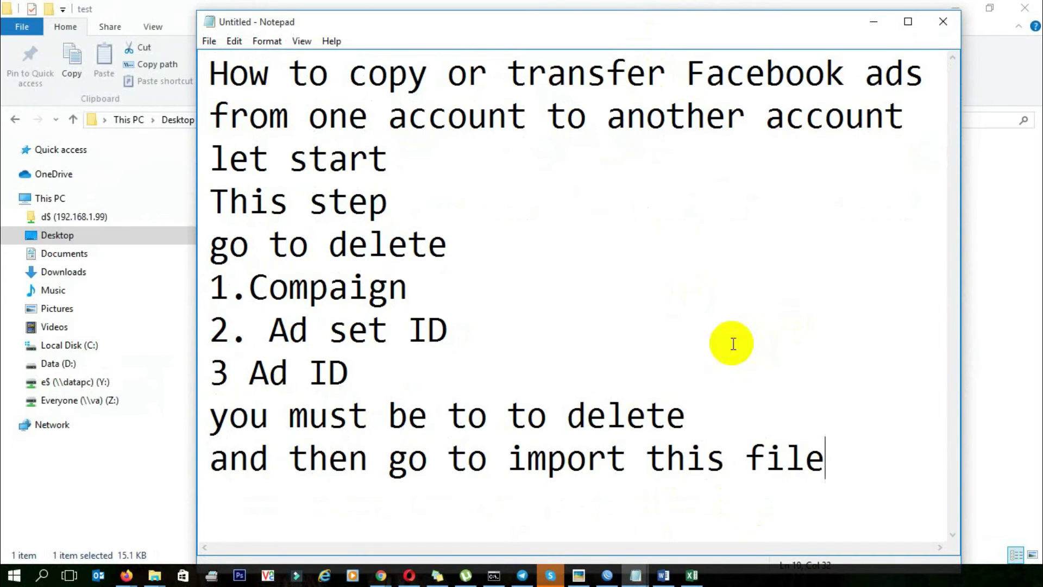
{"action": "left_click", "coordinate": [873, 24]}
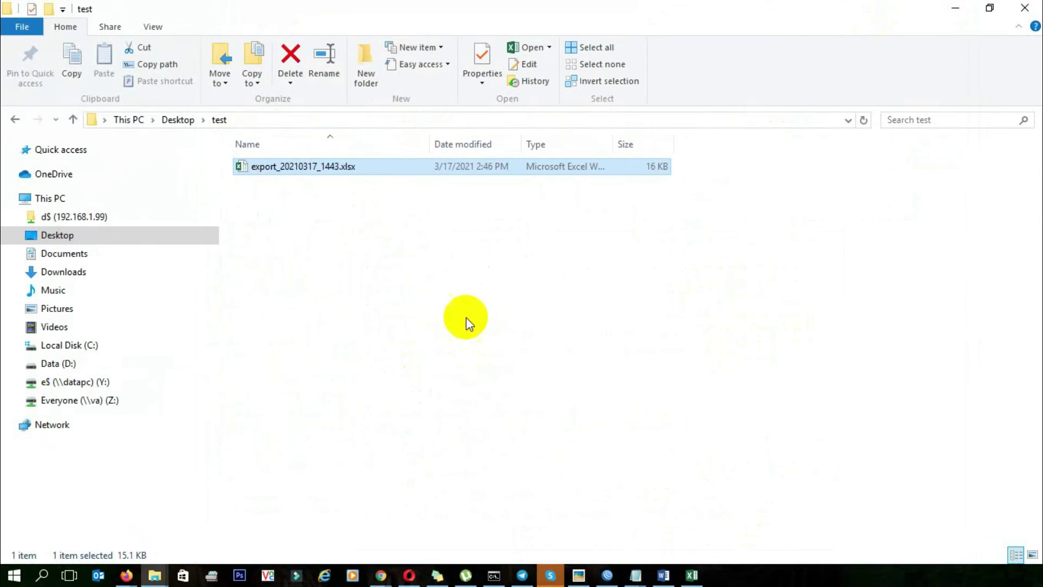
Step: Switch to Ads Manager in Chrome and change to the second ad account in the account list
{"action": "key", "text": "Return"}
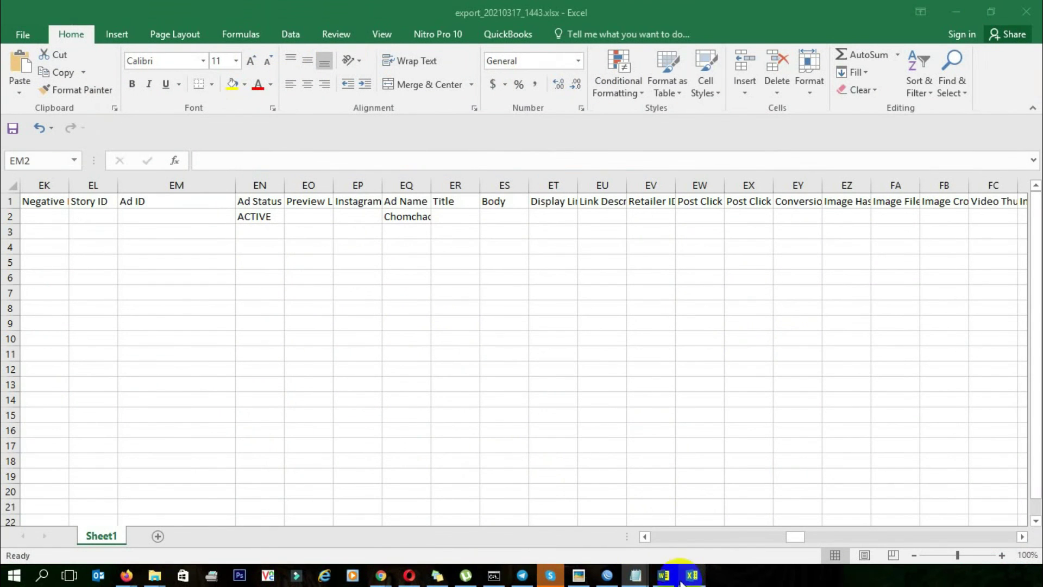
{"action": "mouse_move", "coordinate": [369, 579]}
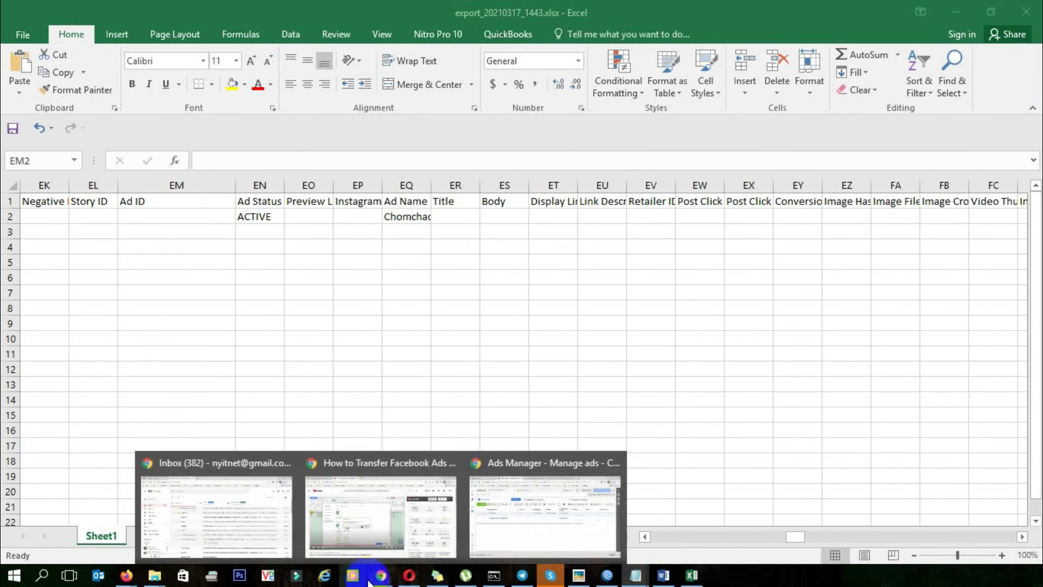
{"action": "left_click", "coordinate": [487, 523]}
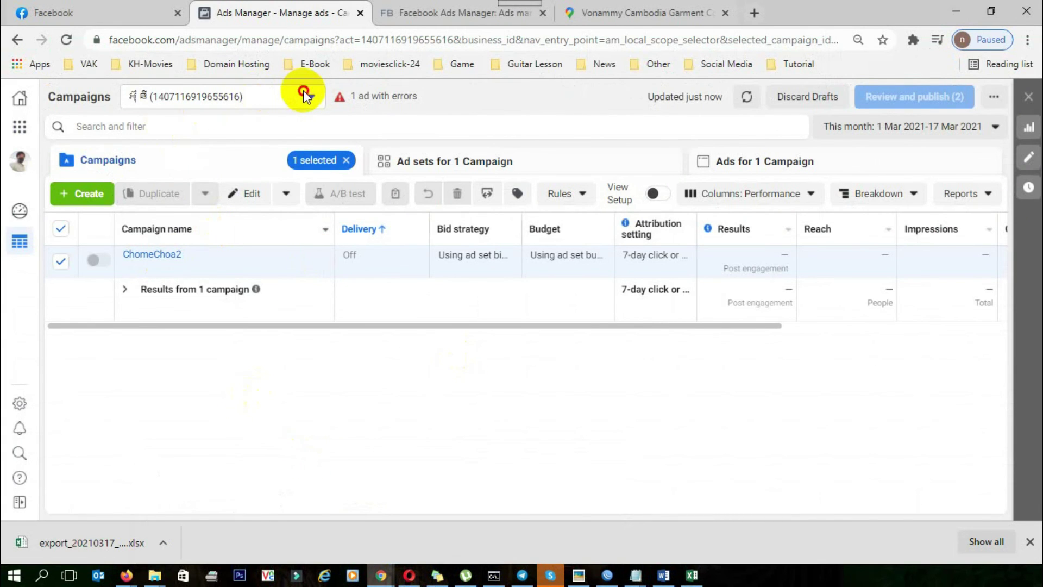
{"action": "left_click", "coordinate": [305, 96]}
{"action": "left_click", "coordinate": [190, 202]}
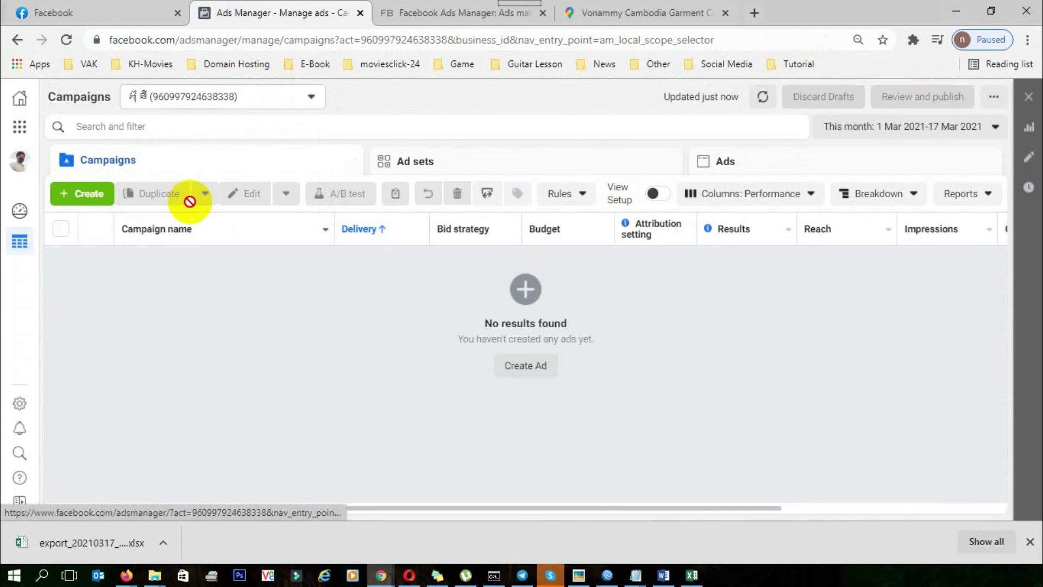
Step: Import the ads from export_20210317_1443.xlsx in the Desktop test folder into this ad account
{"action": "left_click", "coordinate": [491, 194]}
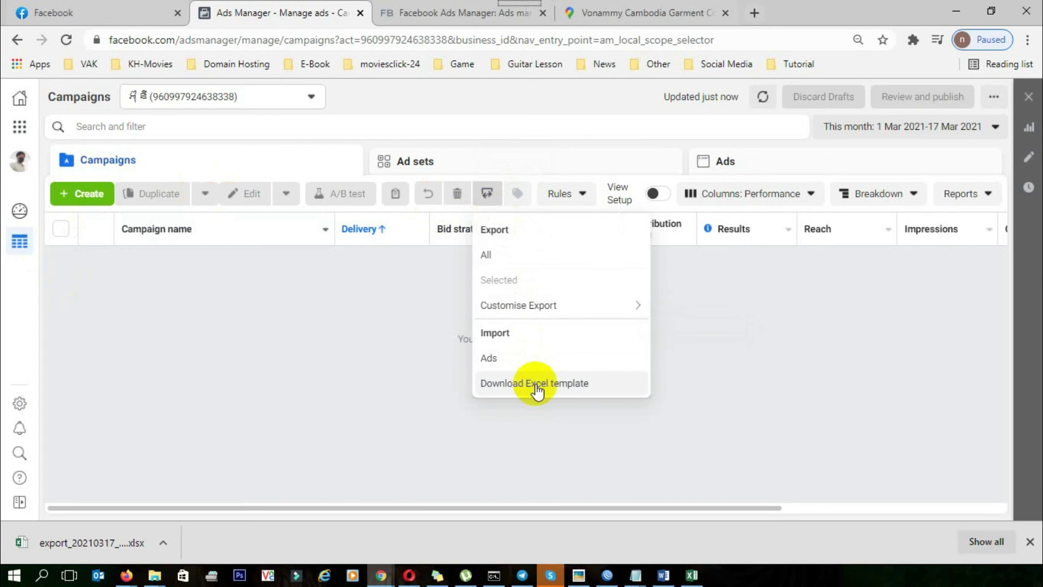
{"action": "left_click", "coordinate": [491, 358]}
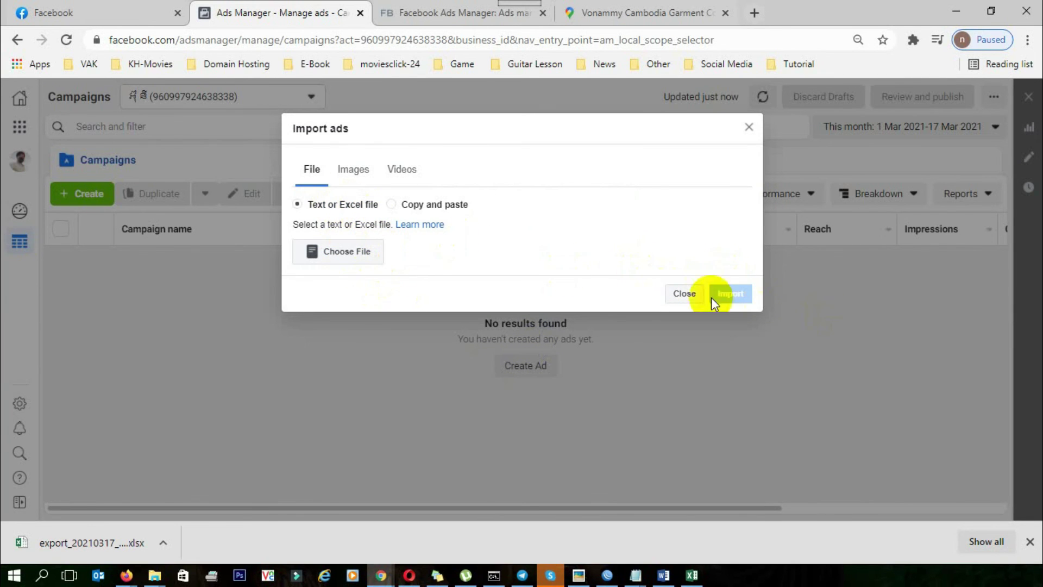
{"action": "left_click", "coordinate": [348, 248]}
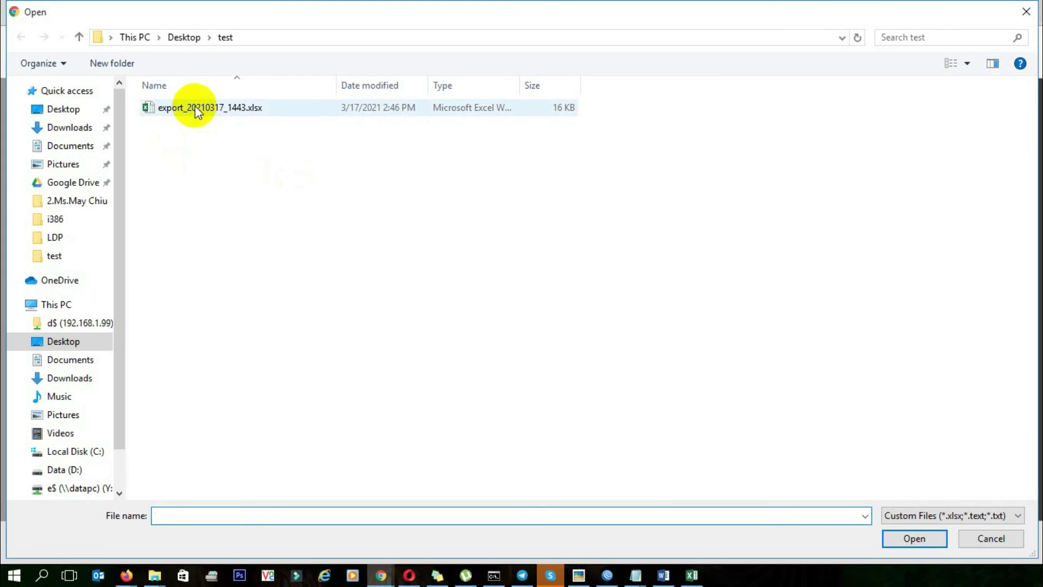
{"action": "left_click", "coordinate": [214, 107]}
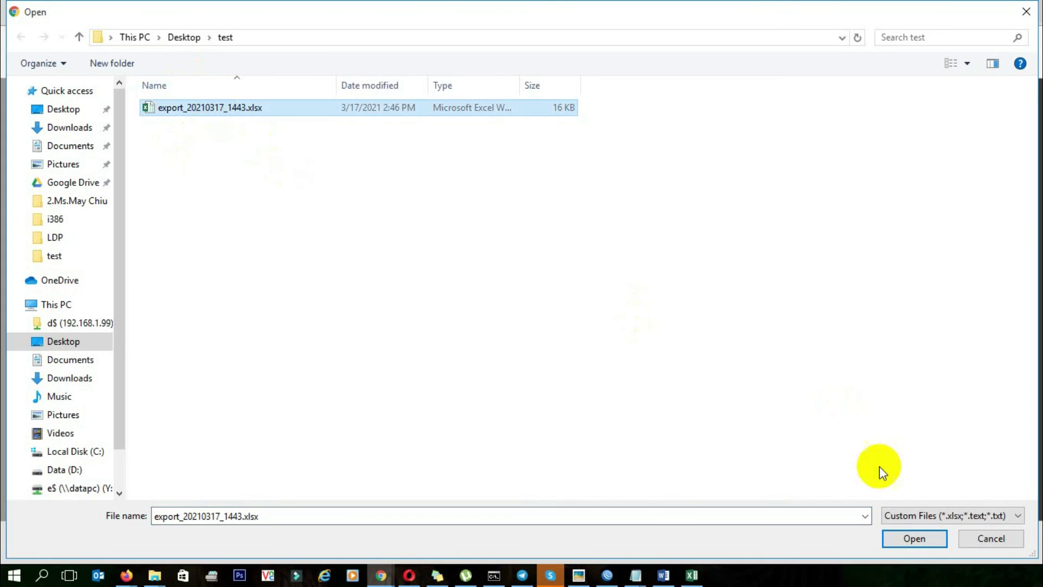
{"action": "left_click", "coordinate": [913, 538]}
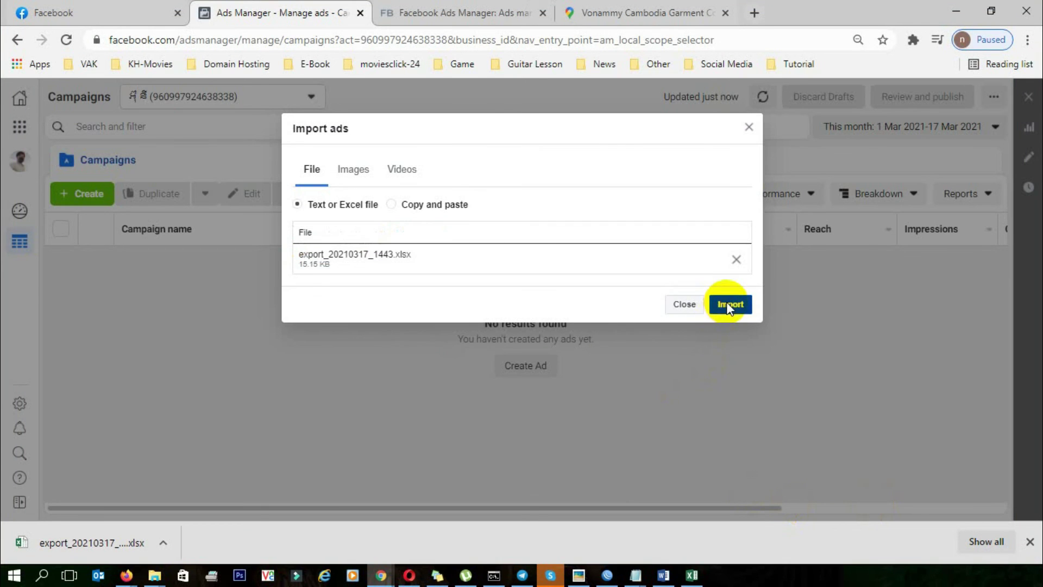
{"action": "left_click", "coordinate": [728, 305]}
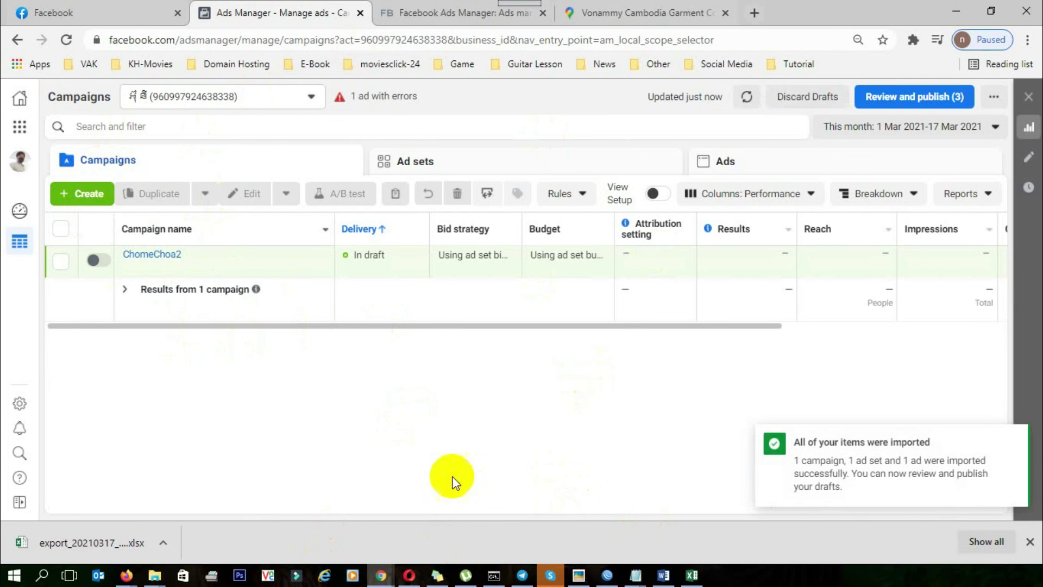
Step: View the original ad account's campaigns for comparison and return to the second ad account
{"action": "left_click", "coordinate": [302, 103]}
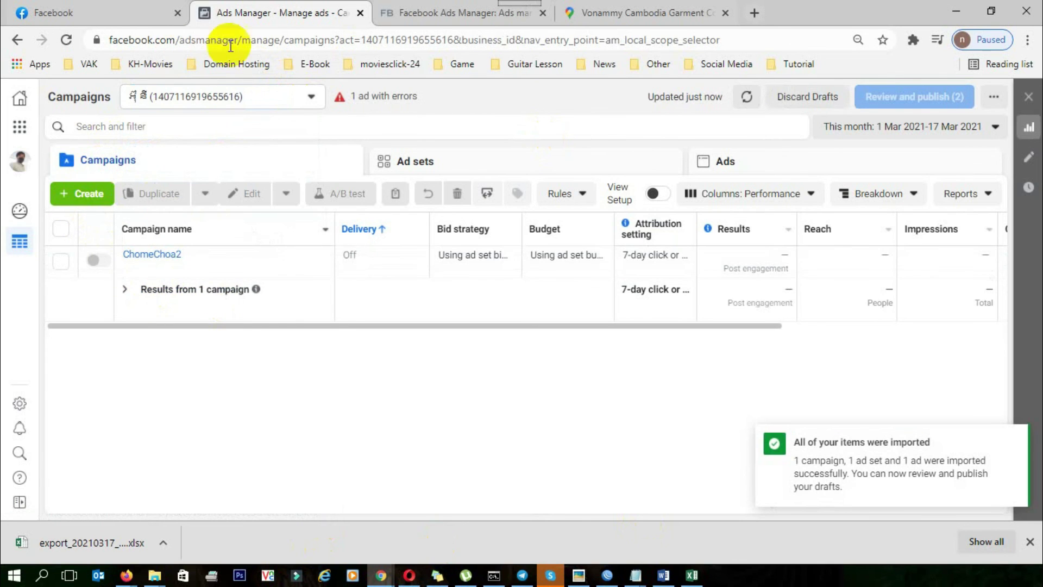
{"action": "left_click", "coordinate": [272, 97]}
{"action": "left_click", "coordinate": [147, 199]}
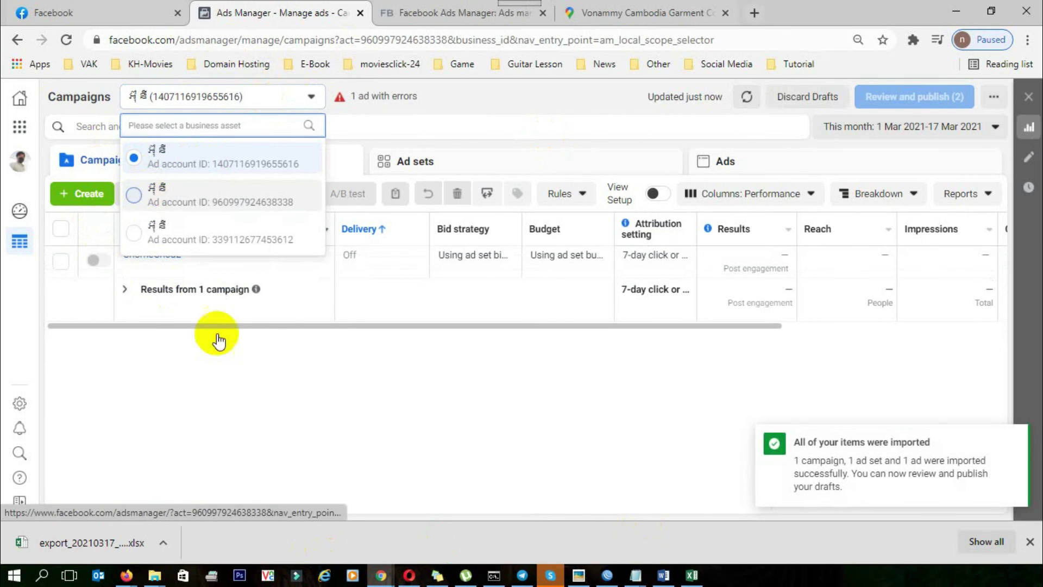